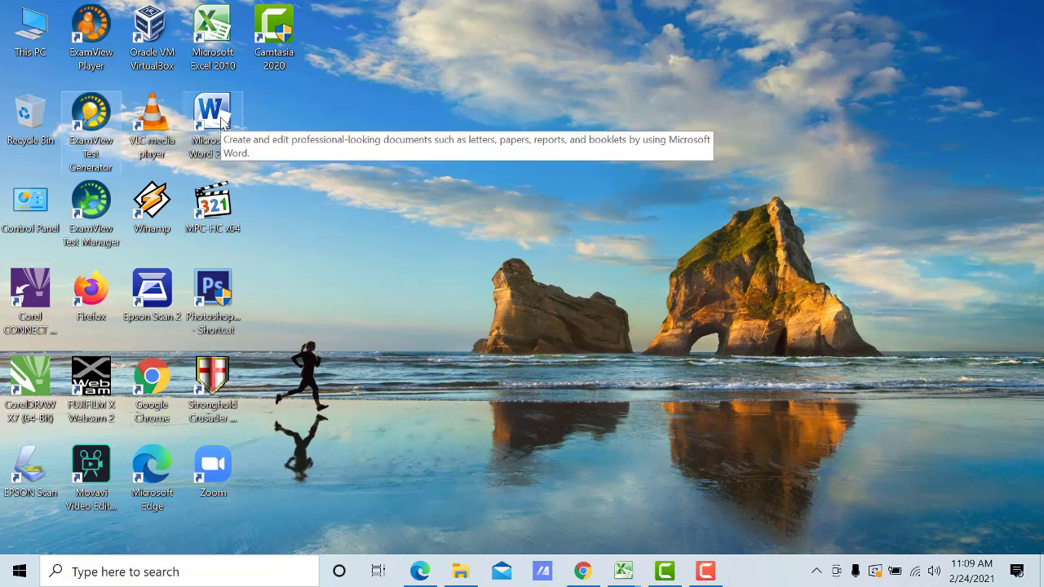
# Step: Open ExamView Test Generator from the desktop and dismiss its startup dialog
pyautogui.rightClick(454, 164)
pyautogui.click(478, 202)
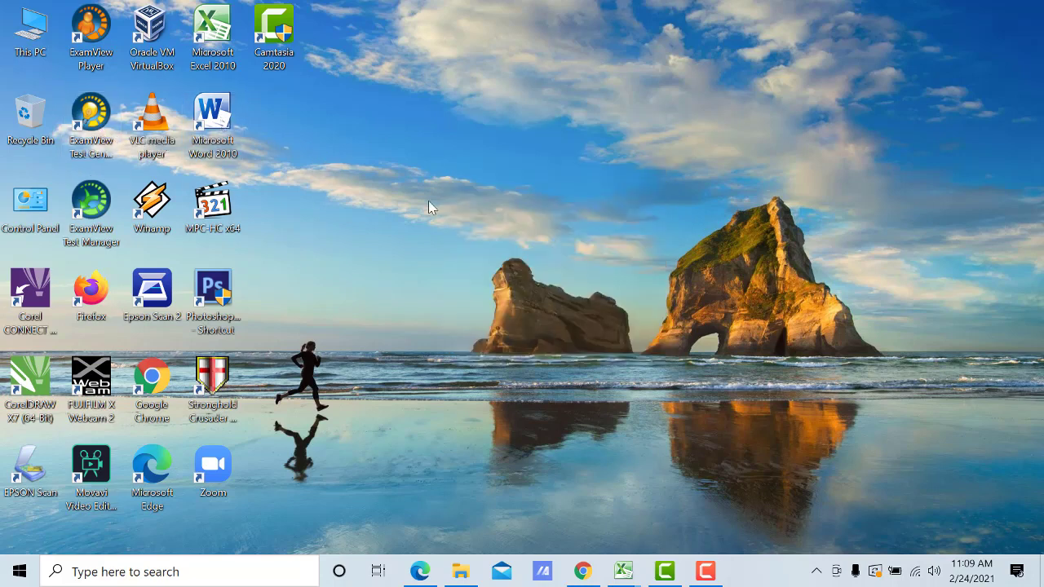
pyautogui.rightClick(84, 111)
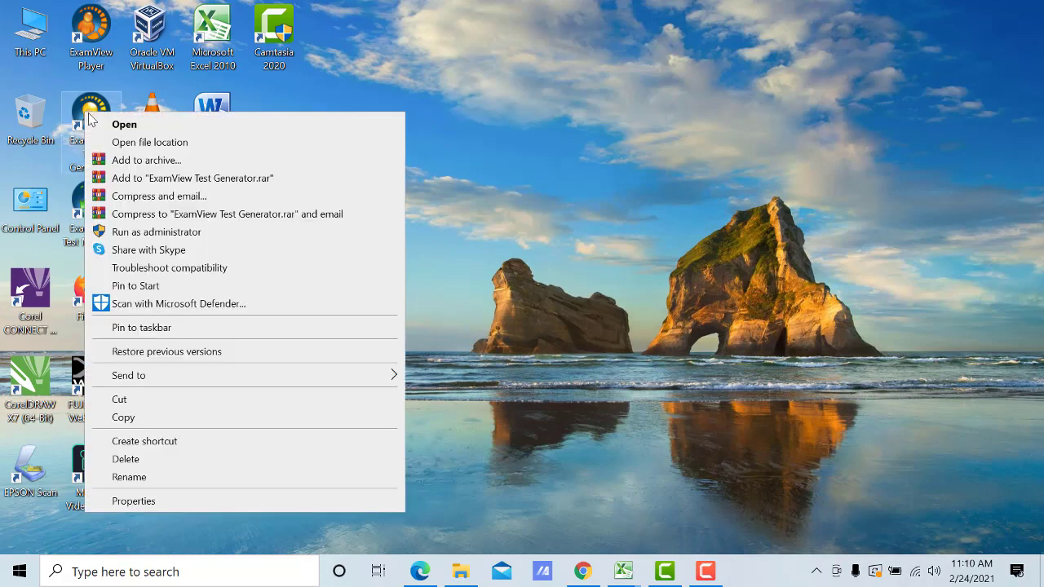
pyautogui.click(120, 128)
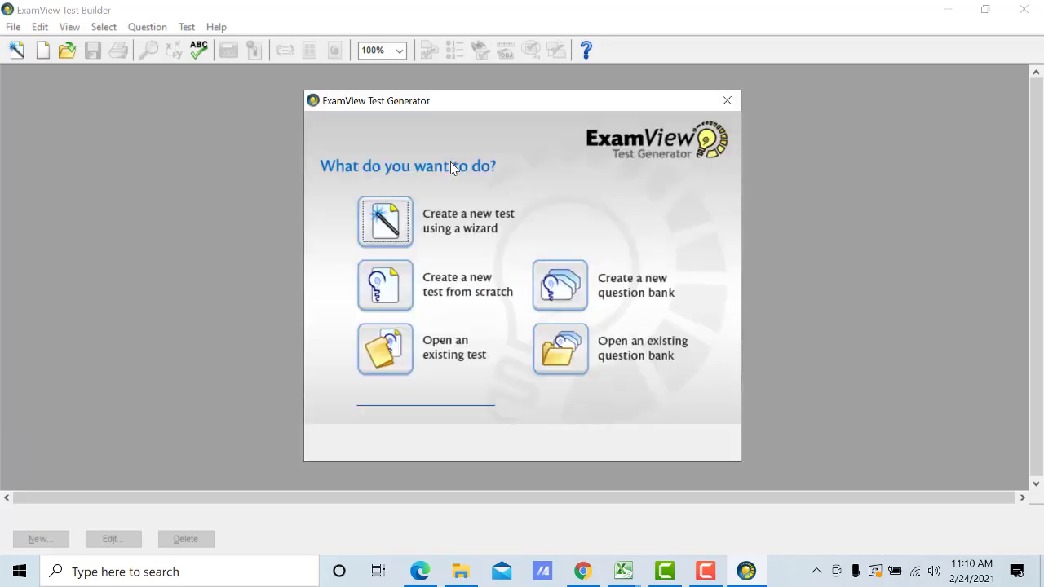
pyautogui.click(700, 444)
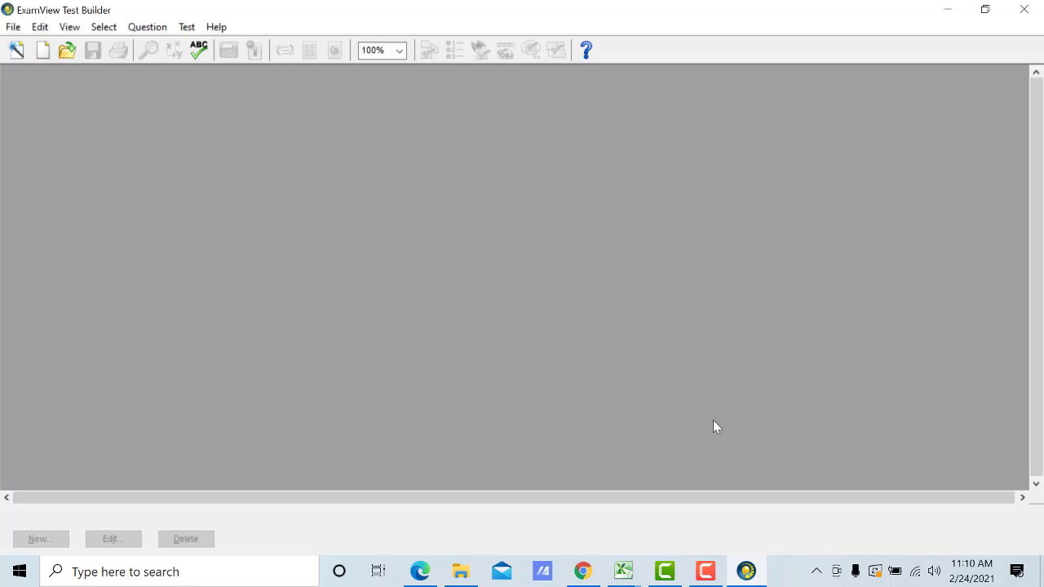
# Step: Create a new blank test titled "SOAL PPKN KELAS 10" and look over its question and answer pages
pyautogui.click(44, 56)
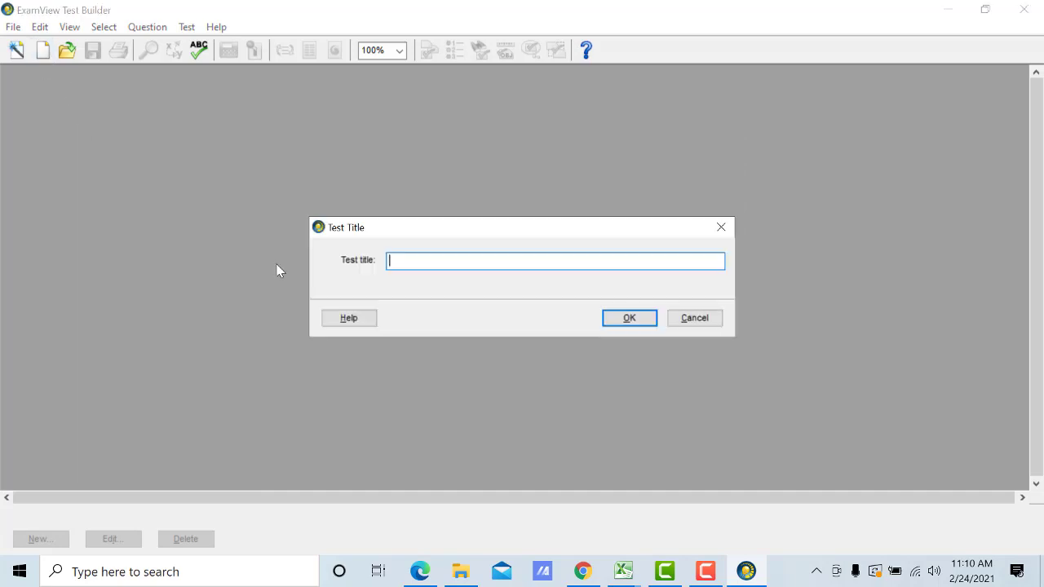
pyautogui.write('SOAL PPKN KELAS 10')
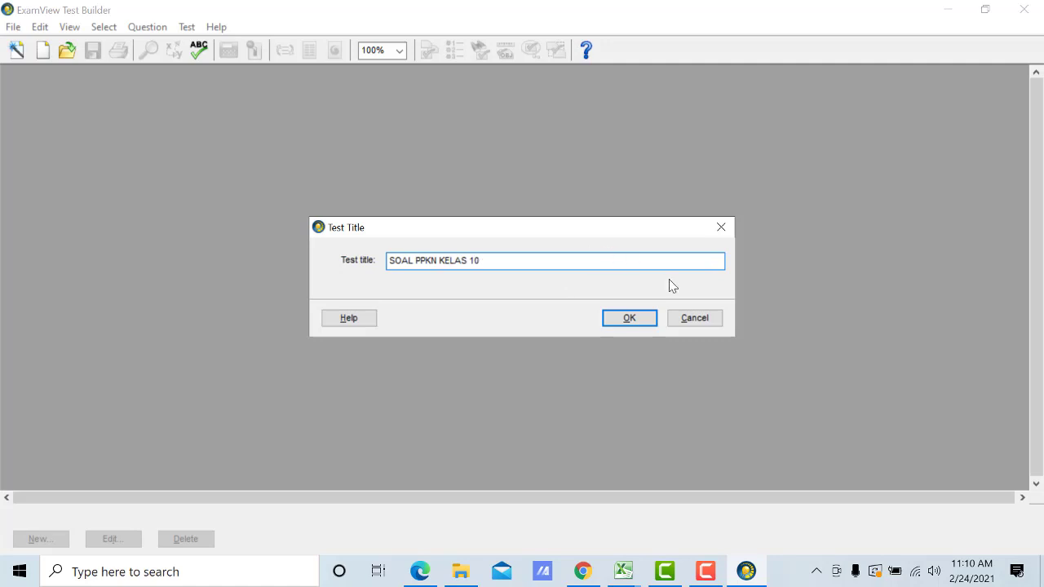
pyautogui.click(634, 322)
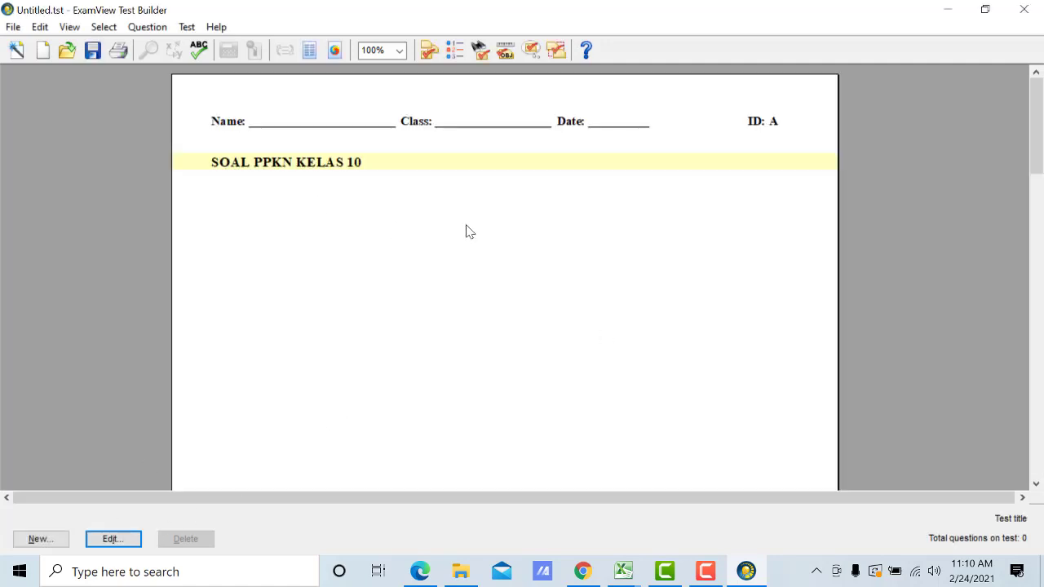
pyautogui.scroll(-10, 469, 231)
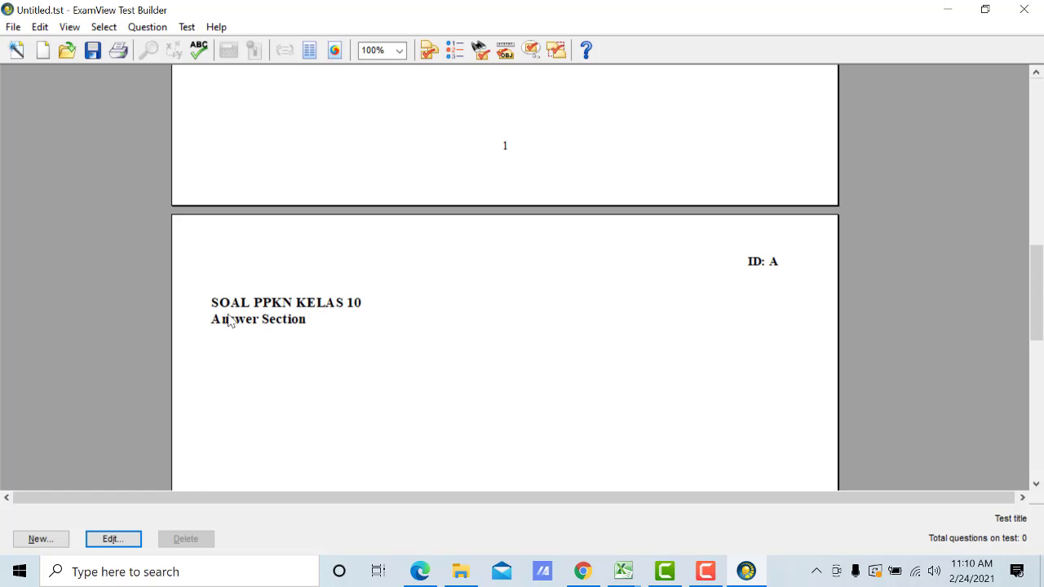
pyautogui.scroll(6, 288, 330)
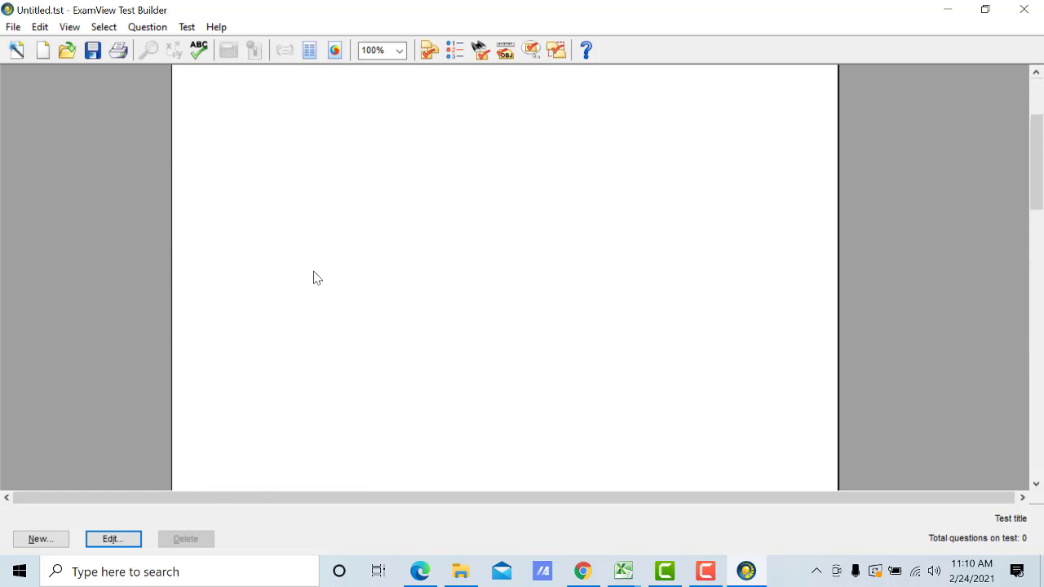
pyautogui.scroll(3, 293, 230)
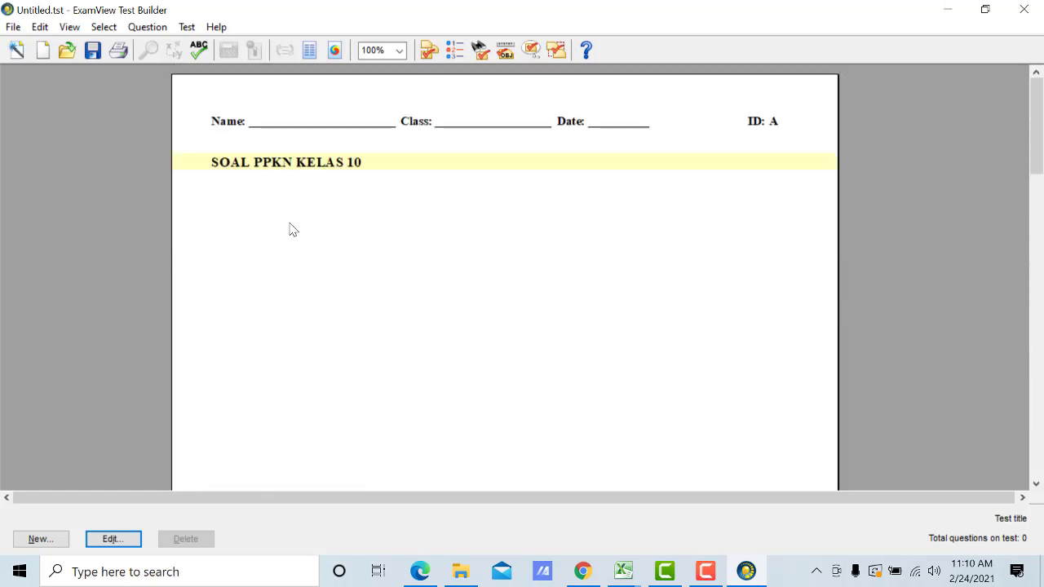
# Step: Add a Multiple Choice question to the test with the question text "siapakah pendiri indonesia?"
pyautogui.click(38, 541)
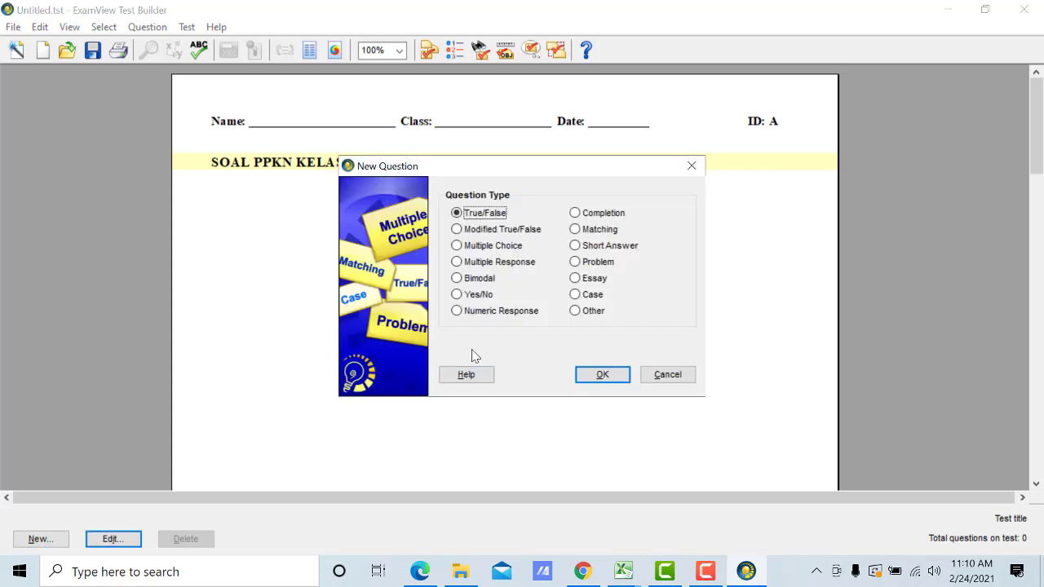
pyautogui.click(490, 247)
pyautogui.click(602, 375)
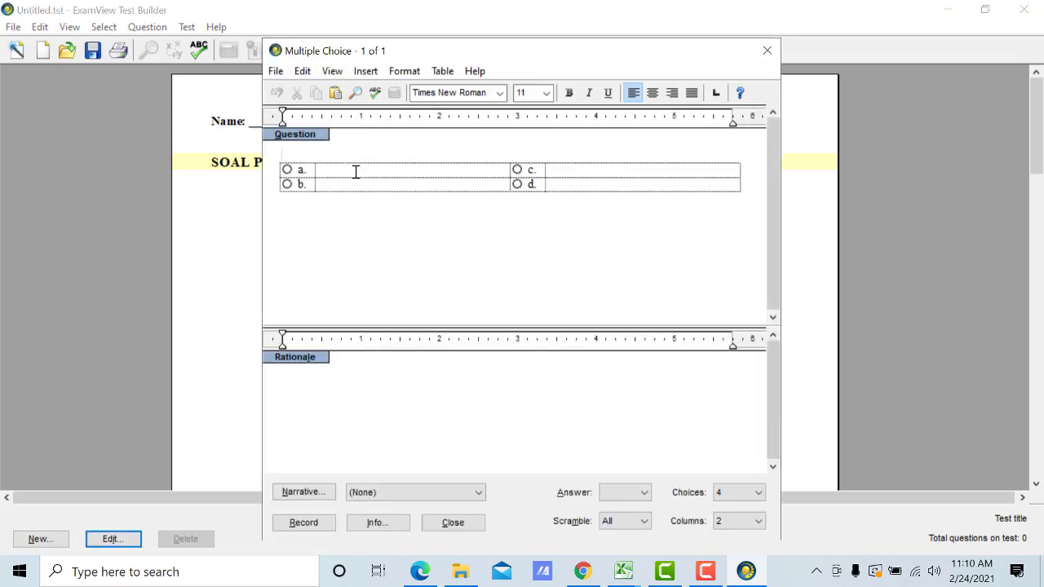
pyautogui.write('siapakah pendiri')
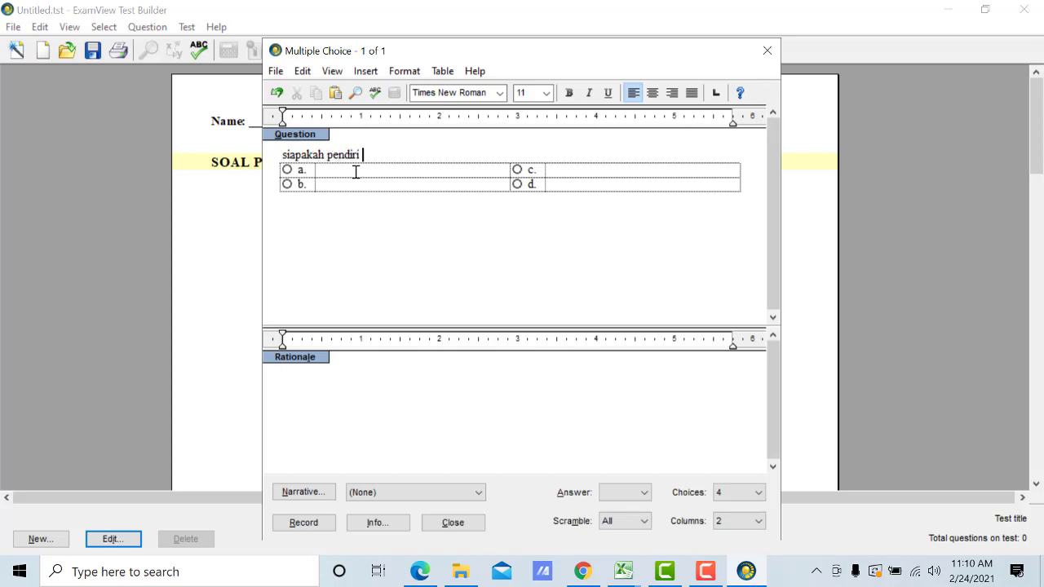
pyautogui.write(' indonesia?')
# Step: Fill in the answer choices: a "wwewe", b "wewew", c "wewew" and d "ewewe"
pyautogui.click(343, 172)
pyautogui.write('ww')
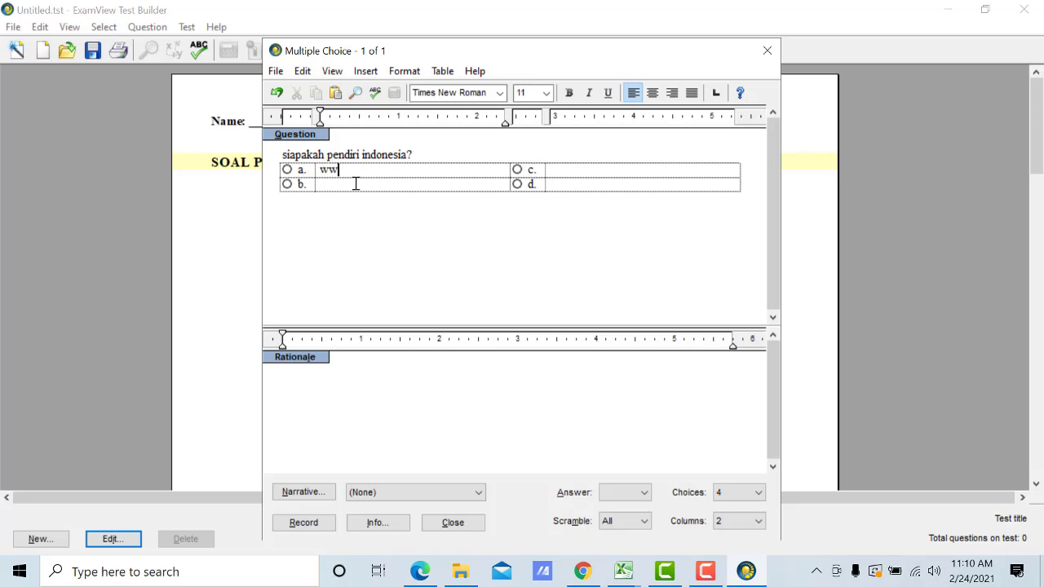
pyautogui.click(355, 185)
pyautogui.write('wewew')
pyautogui.click(564, 171)
pyautogui.write('wewew')
pyautogui.click(586, 186)
pyautogui.write('ewewe')
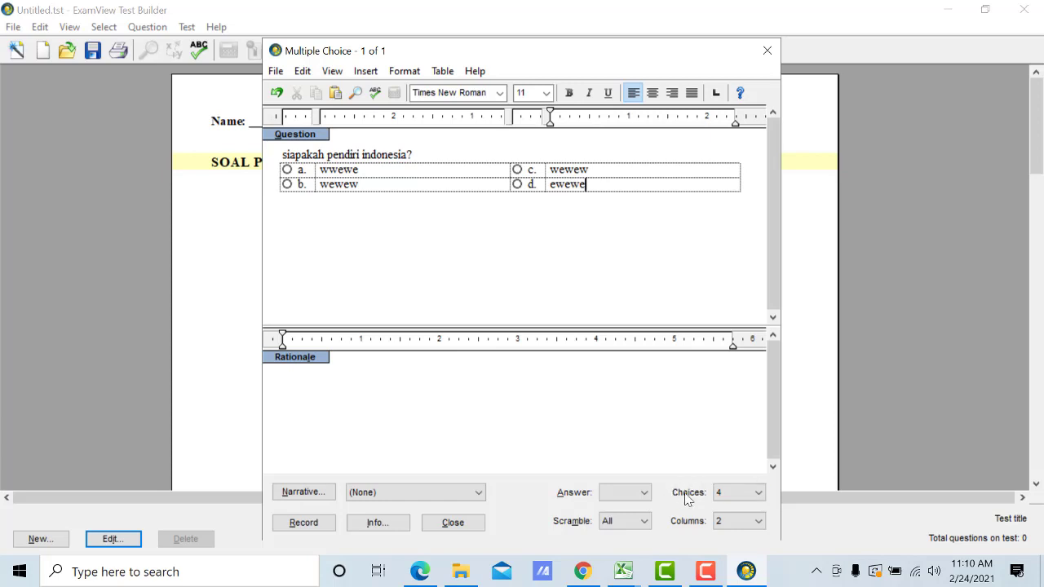
# Step: Extend the question to 5 choices with "gfgfgfgf" as choice e, and record it with b as the correct answer
pyautogui.click(739, 493)
pyautogui.click(730, 545)
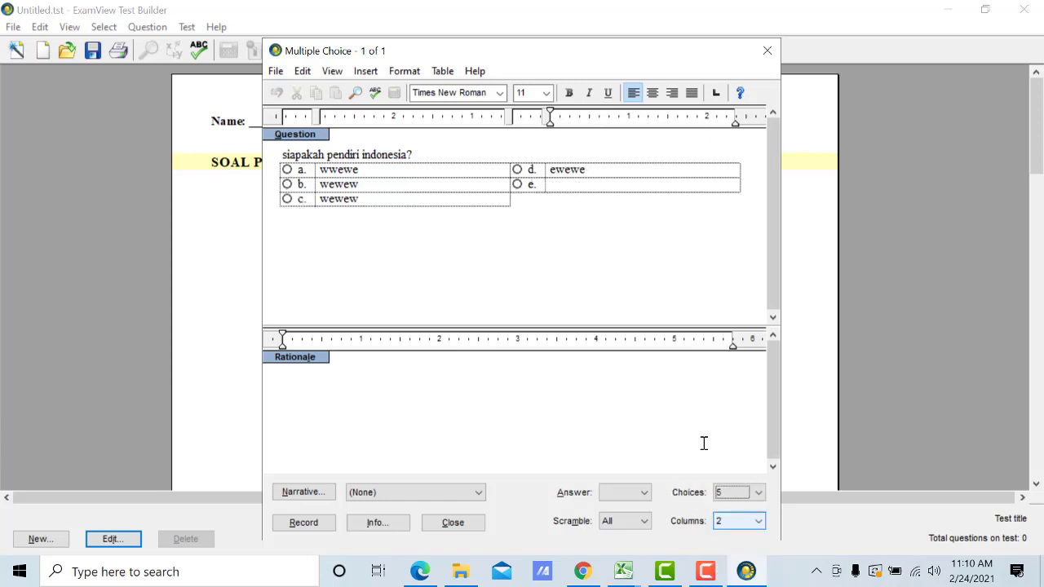
pyautogui.click(587, 186)
pyautogui.write('gfgfgfgf')
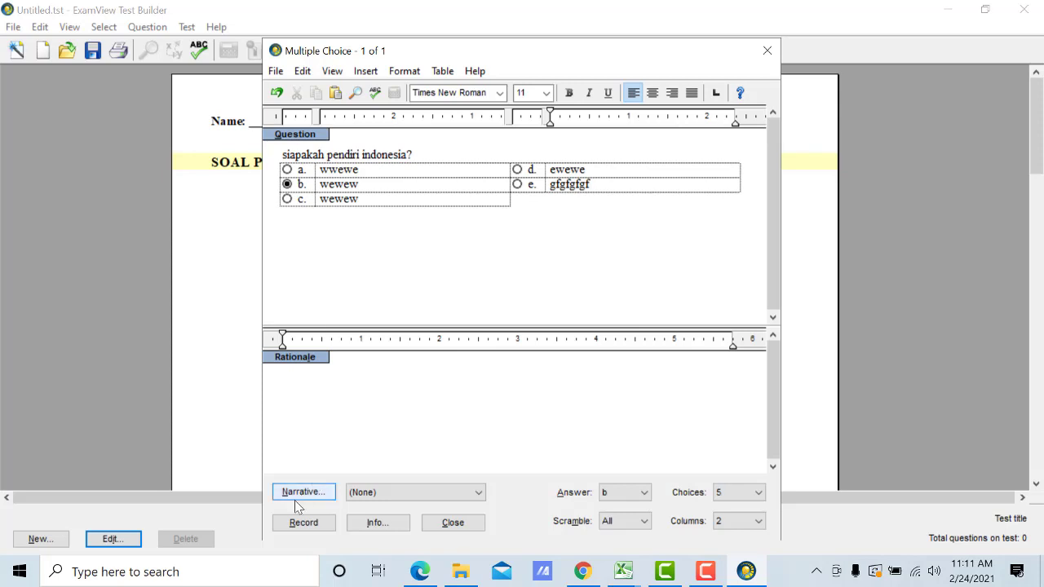
pyautogui.click(302, 525)
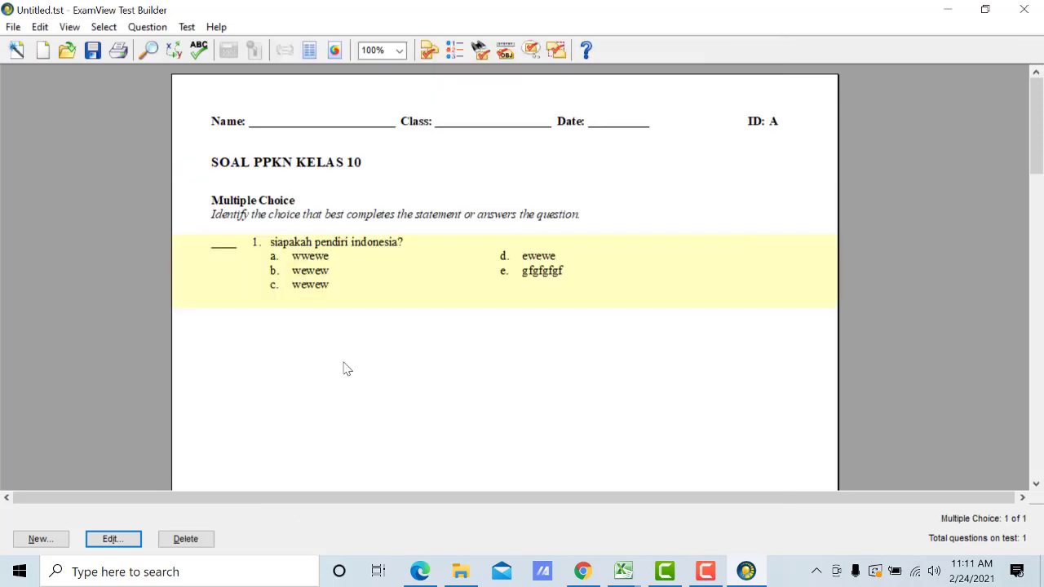
# Step: Add a second Multiple Choice question and enter two lines of random filler text starting with "fgdgdfgdfgdfgfd"
pyautogui.click(41, 539)
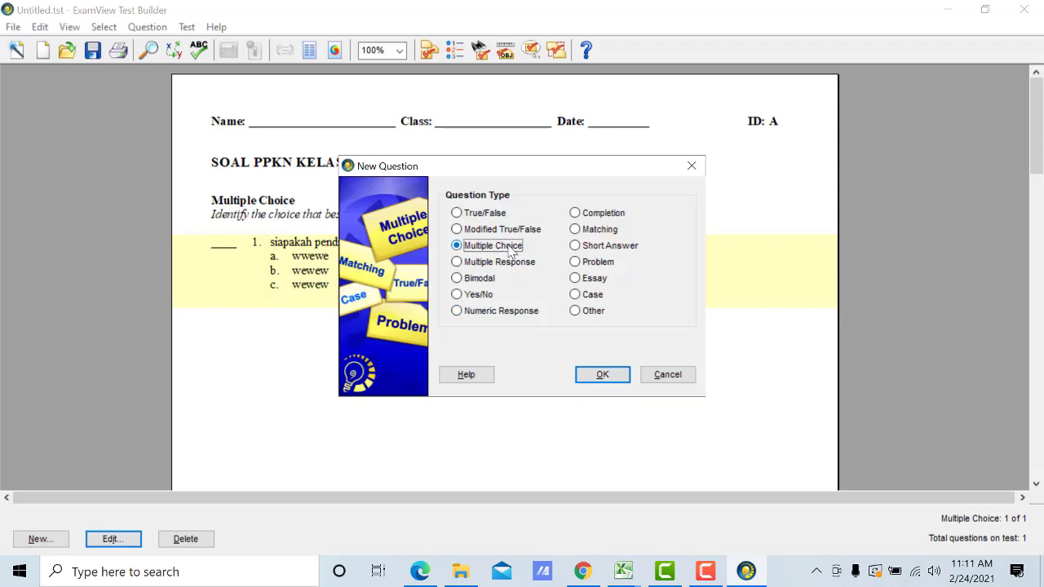
pyautogui.click(602, 376)
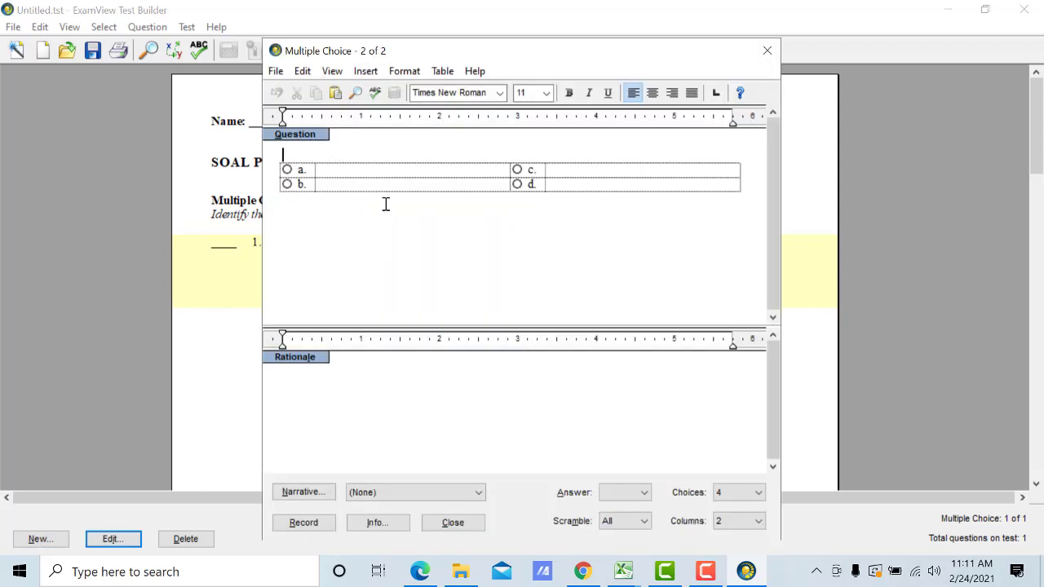
pyautogui.write('fgdgdfgdfgdfgfd gdfgdfgdfg ')
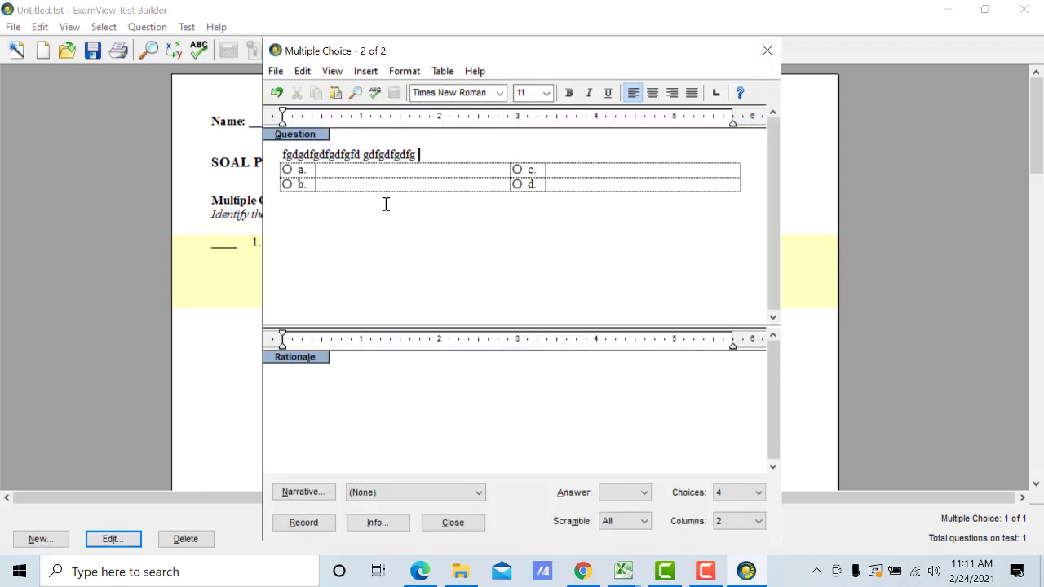
pyautogui.write('dfgdfgdfgdf gdfgdfgdfgdf gdfgdfg ')
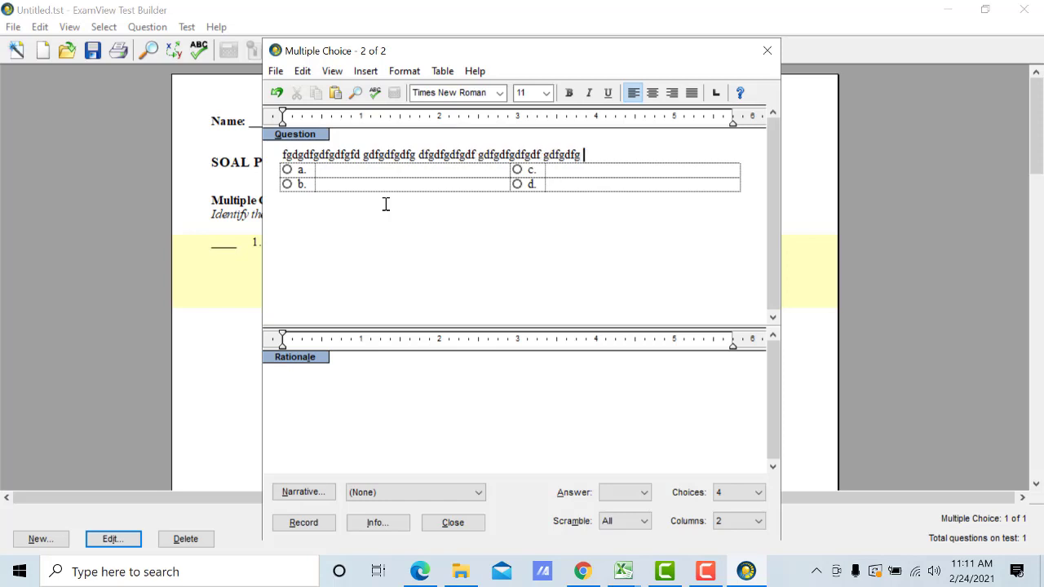
pyautogui.write('dfgdfgdf gdfgdf gdfgdfgdfgdfgdf')
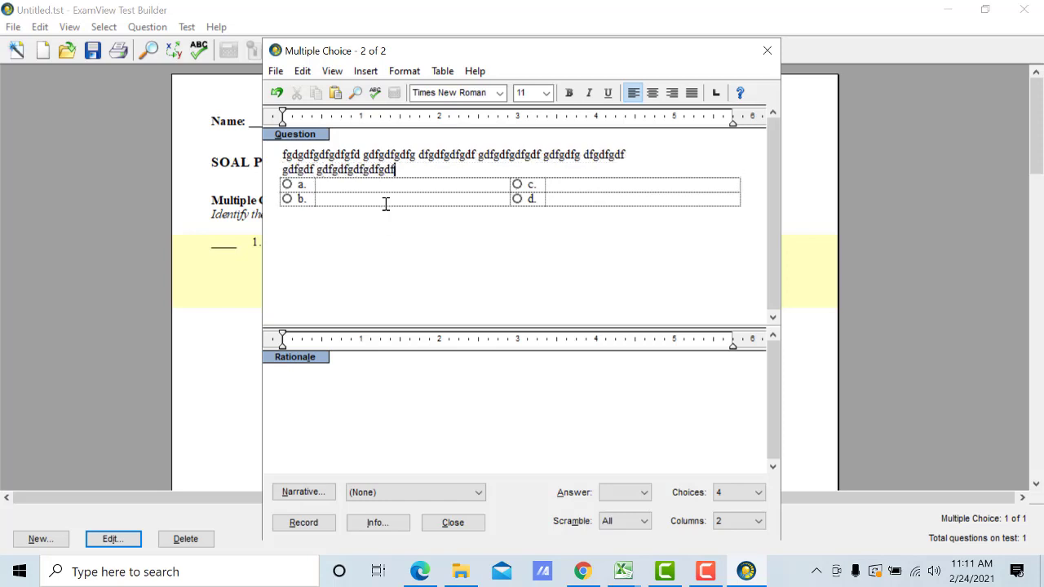
pyautogui.write('gdf gdfgdfg gdfgdfgfdgfd')
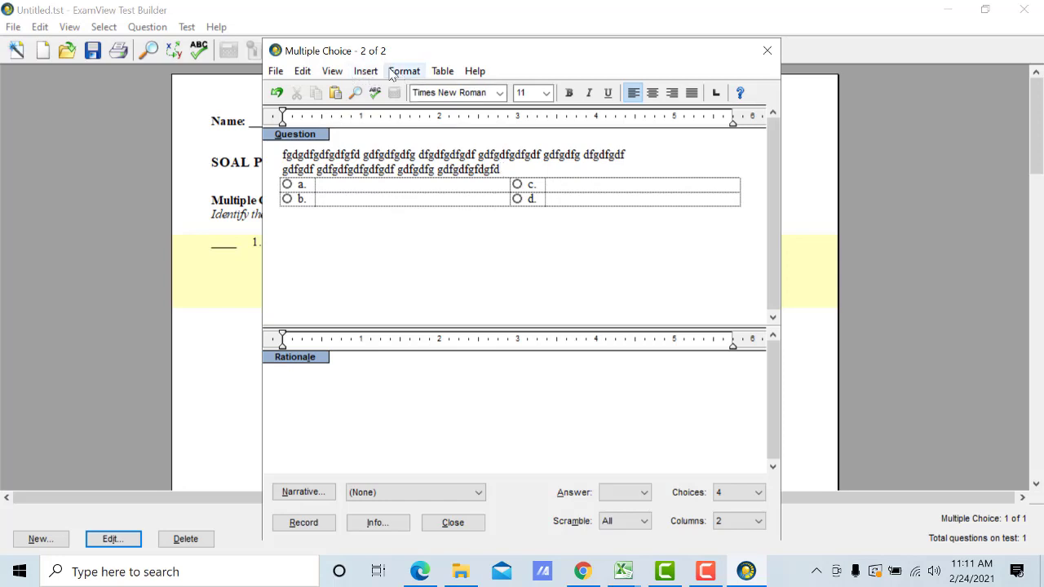
# Step: Insert an equation at the end of the question text: a summation with no limits followed by 4545
pyautogui.click(369, 72)
pyautogui.click(407, 127)
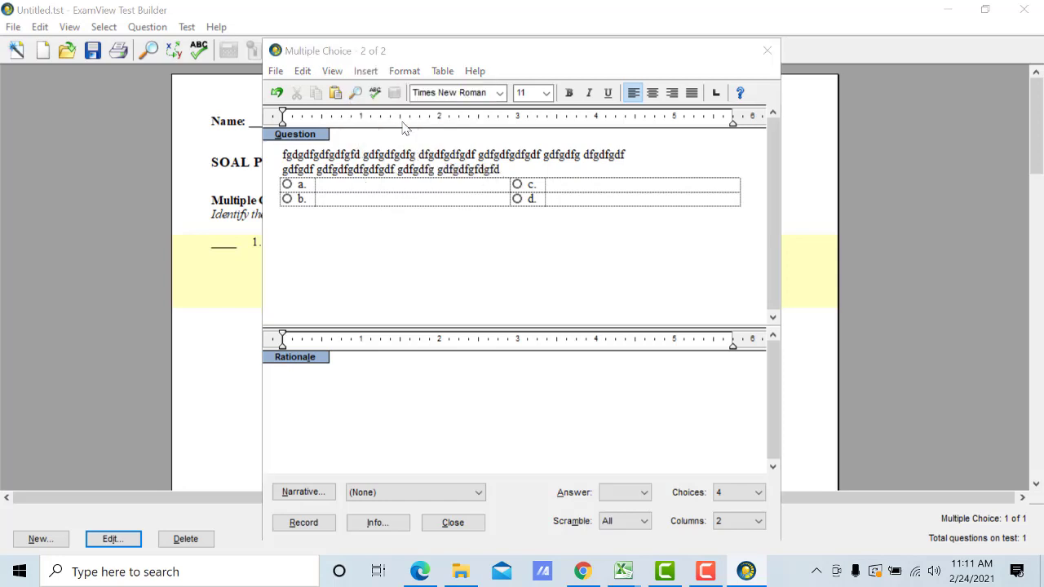
pyautogui.click(488, 189)
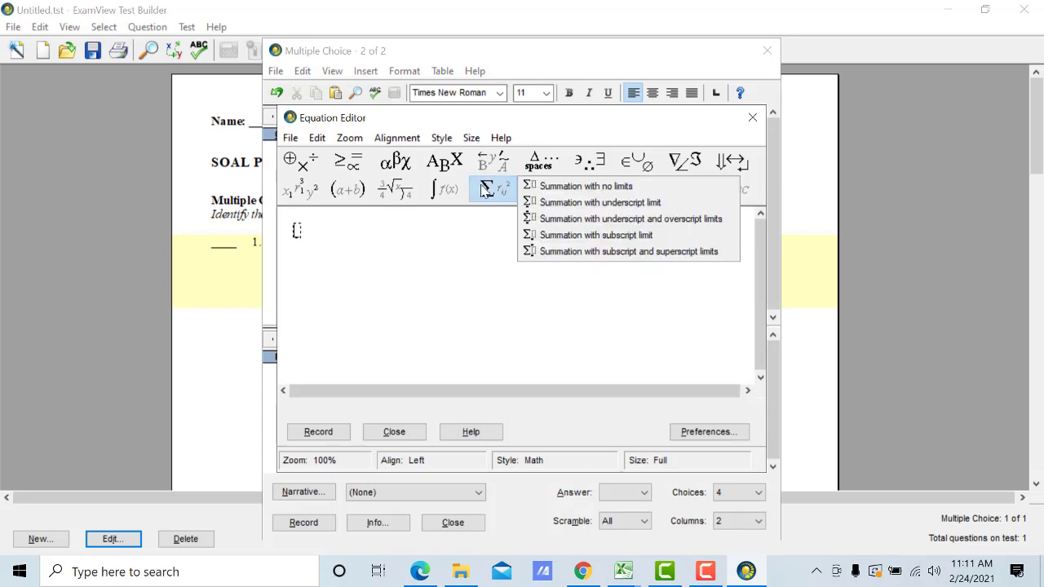
pyautogui.click(551, 189)
pyautogui.write('45')
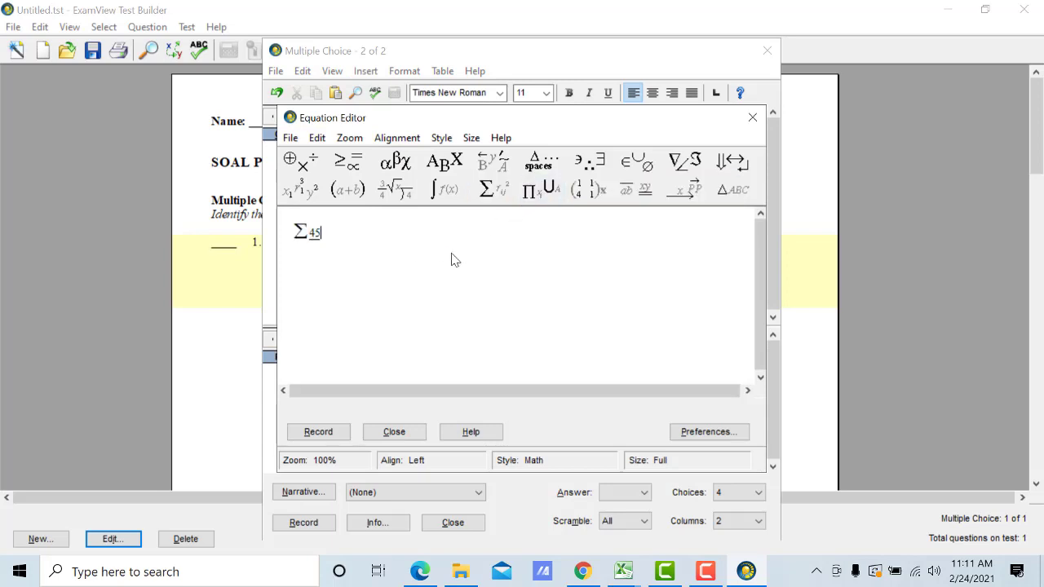
pyautogui.write('45')
pyautogui.click(343, 438)
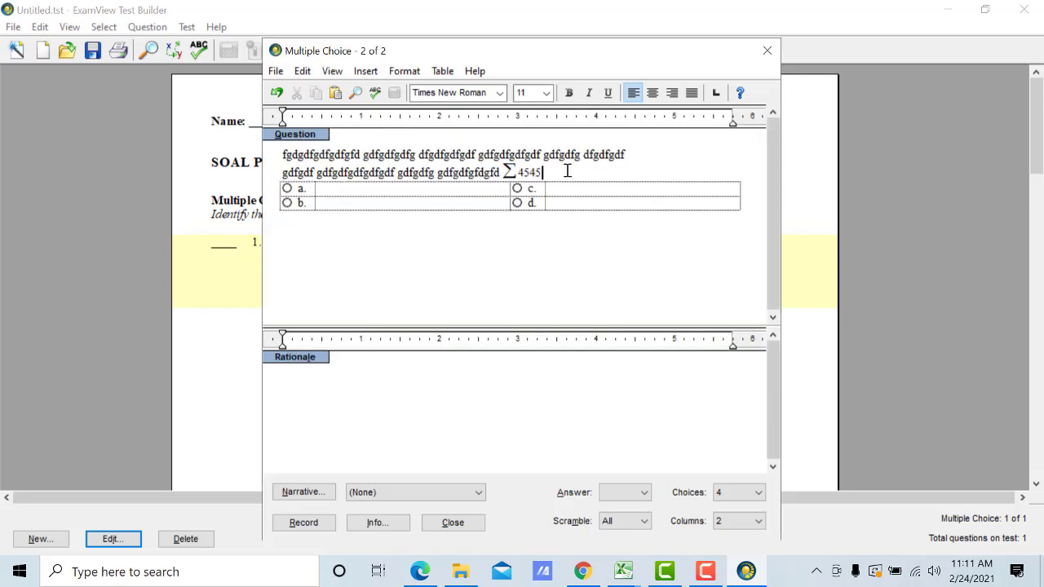
# Step: Insert the ® symbol after the summation equation in the question text
pyautogui.click(377, 72)
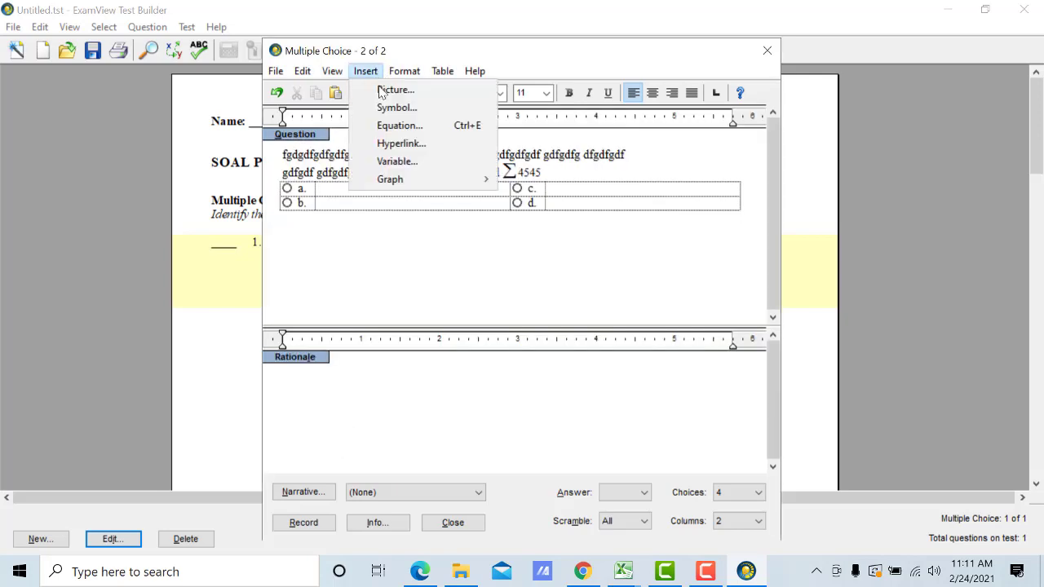
pyautogui.click(397, 107)
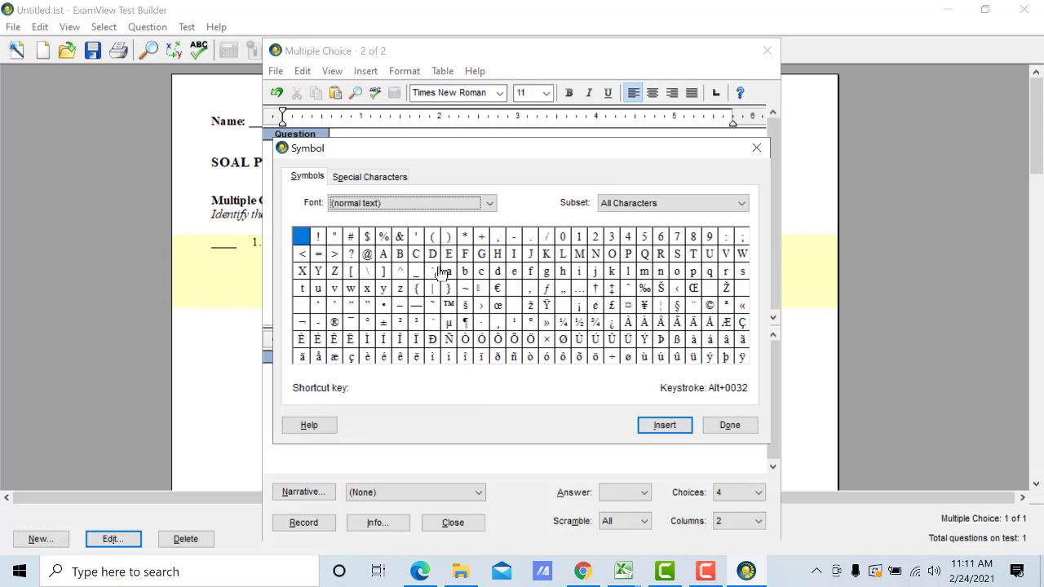
pyautogui.click(335, 324)
pyautogui.click(664, 425)
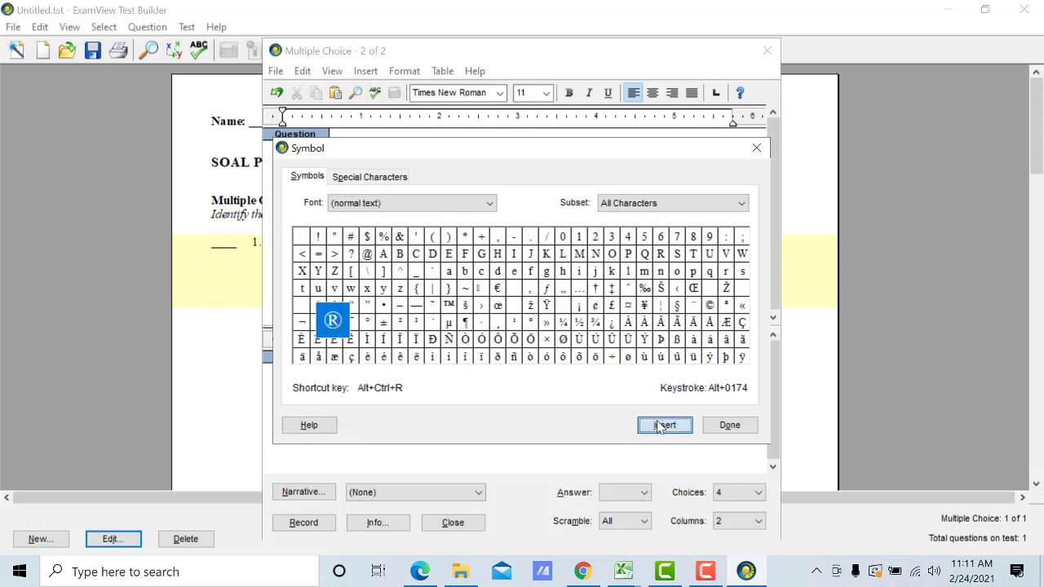
pyautogui.click(728, 426)
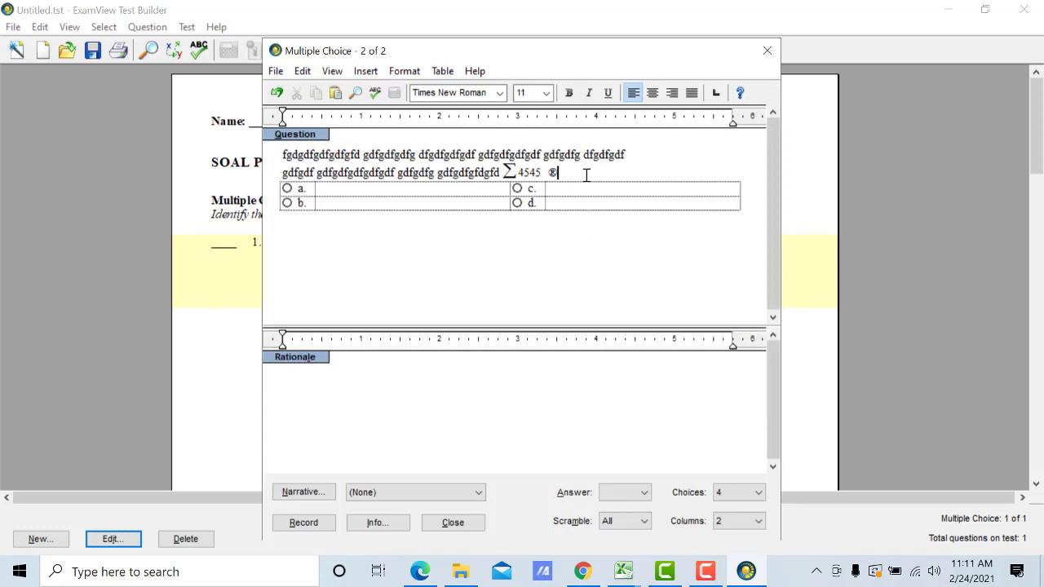
# Step: Insert the JPG picture of the two Garuda emblems from the Pictures folder on a new line below the question text
pyautogui.press('Return')
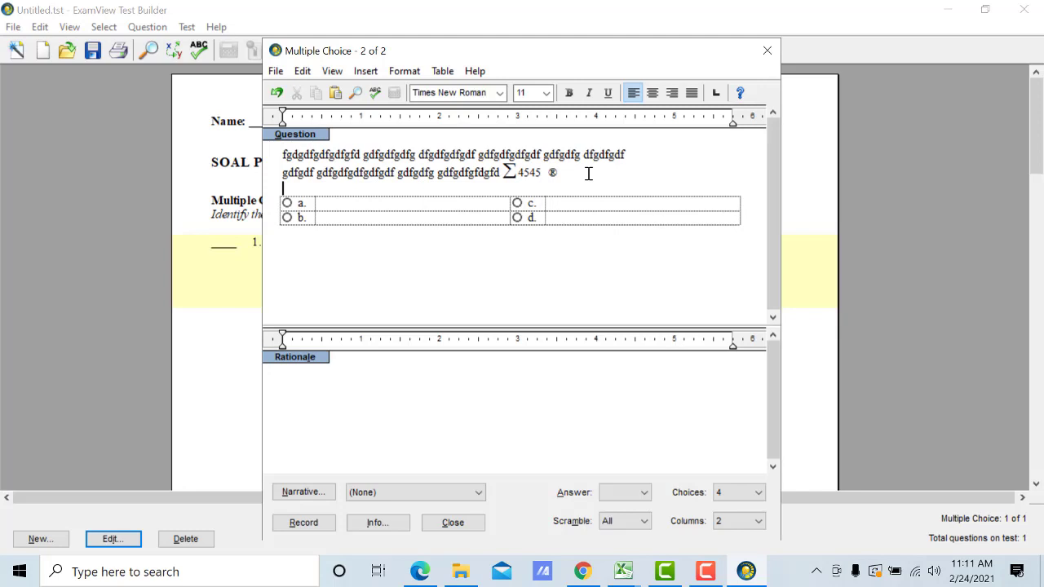
pyautogui.click(365, 71)
pyautogui.click(392, 90)
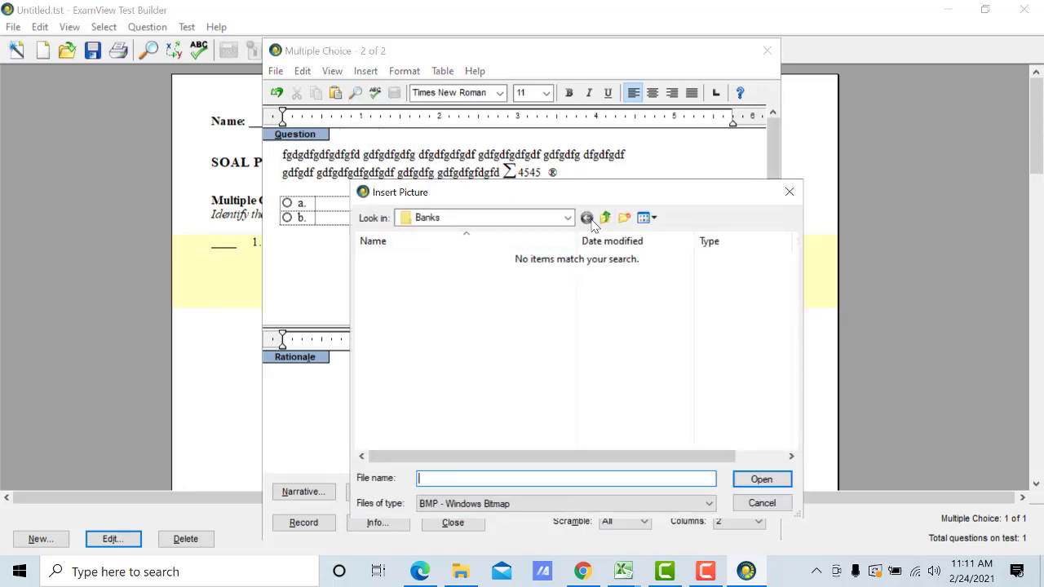
pyautogui.click(481, 218)
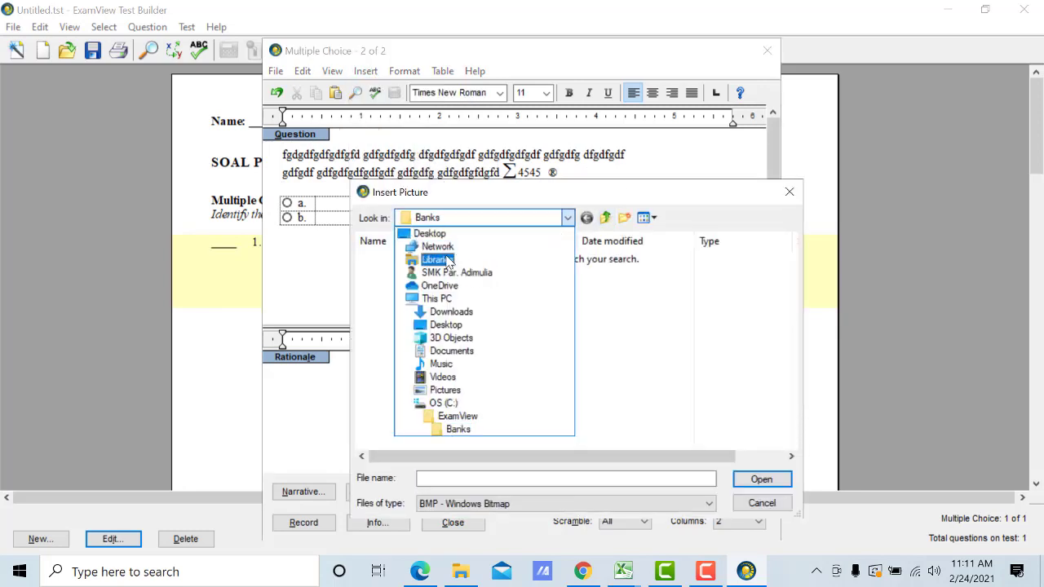
pyautogui.click(440, 260)
pyautogui.doubleClick(624, 295)
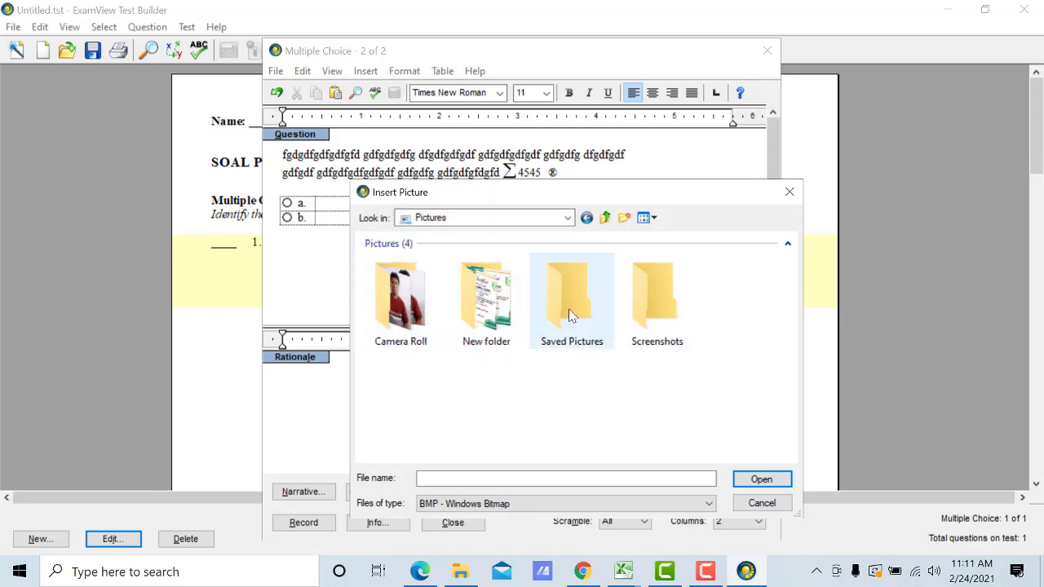
pyautogui.doubleClick(571, 317)
pyautogui.click(480, 503)
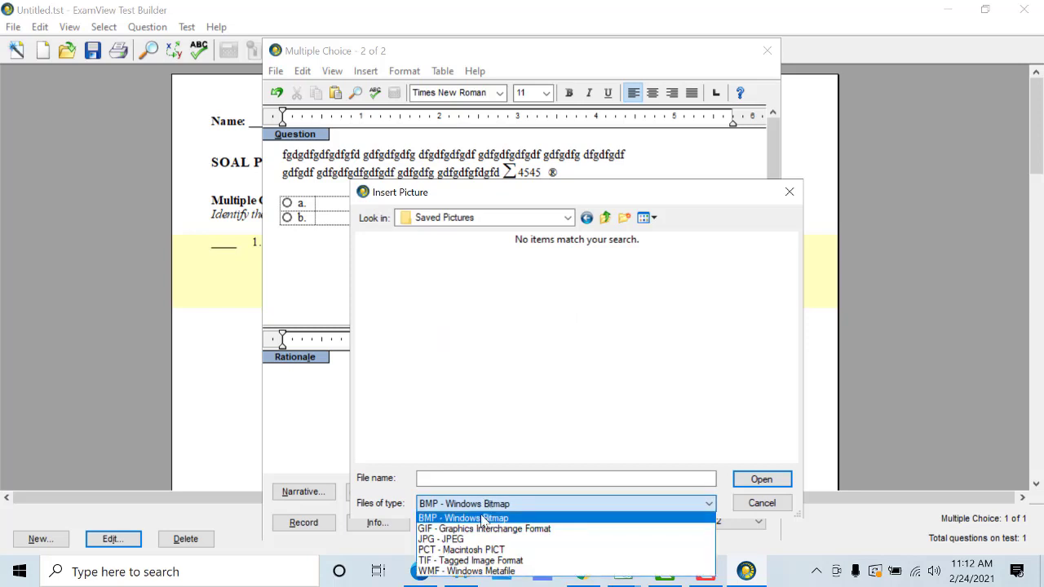
pyautogui.click(477, 539)
pyautogui.click(605, 217)
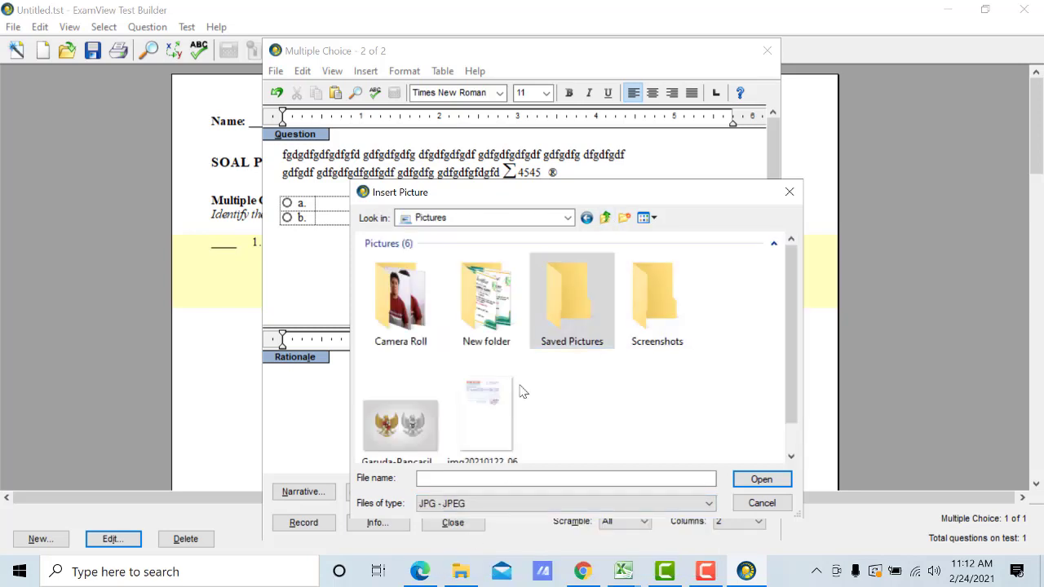
pyautogui.doubleClick(400, 425)
# Step: Shrink the Garuda picture proportionally to about 2.5 inches wide and leave a blank line between it and the choices
pyautogui.scroll(5, 438, 214)
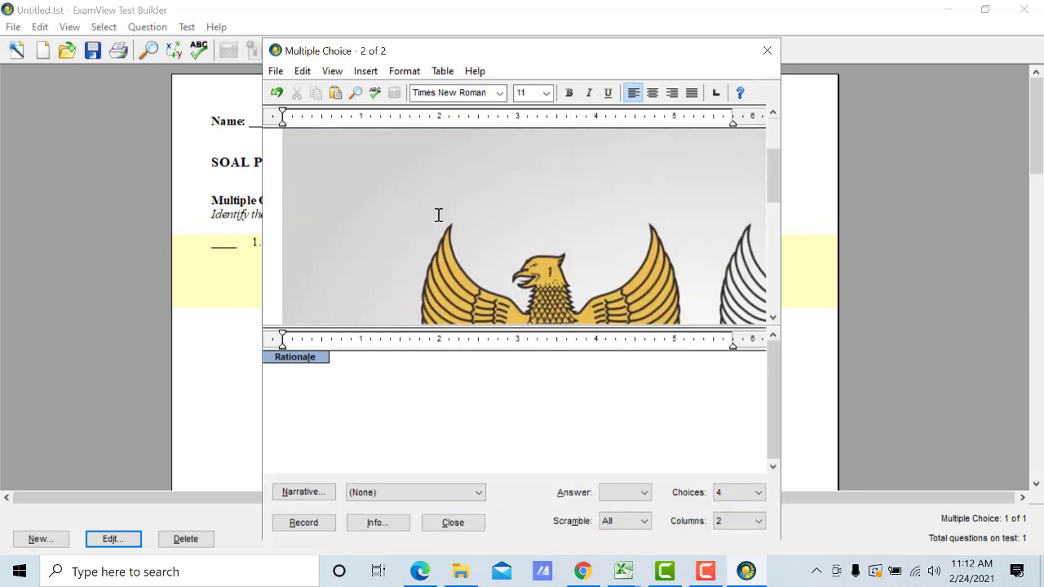
pyautogui.scroll(3, 438, 214)
pyautogui.click(287, 189)
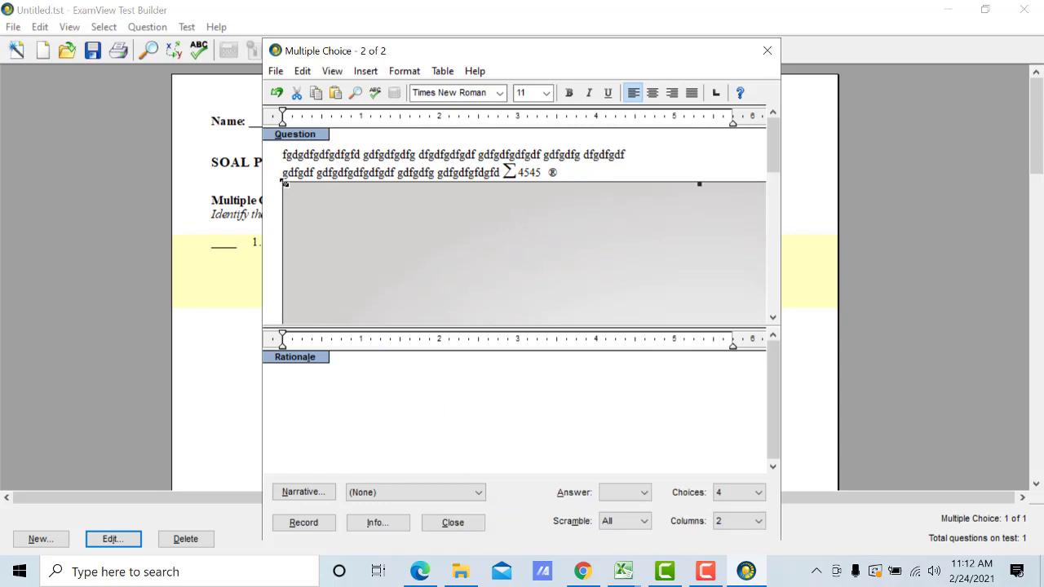
pyautogui.moveTo(286, 183); pyautogui.dragTo(408, 252)
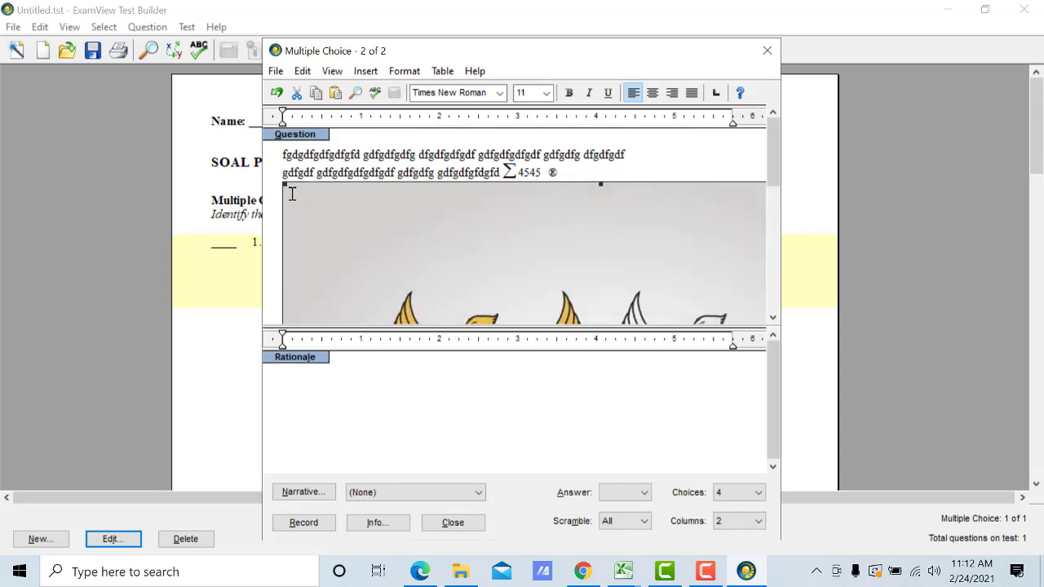
pyautogui.moveTo(284, 183); pyautogui.dragTo(443, 247)
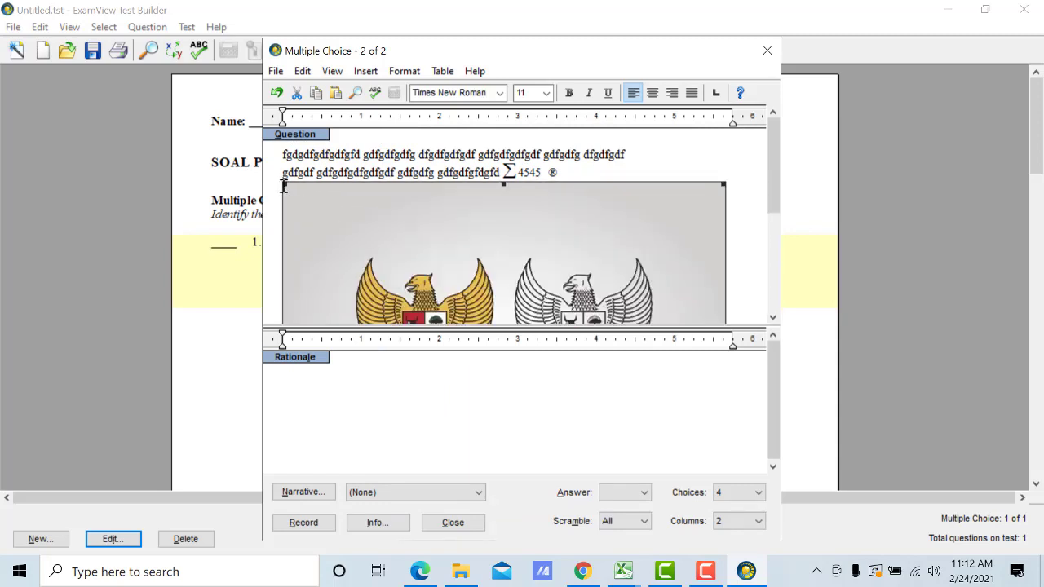
pyautogui.moveTo(285, 186); pyautogui.dragTo(453, 297)
pyautogui.scroll(-3, 571, 180)
pyautogui.scroll(1, 586, 169)
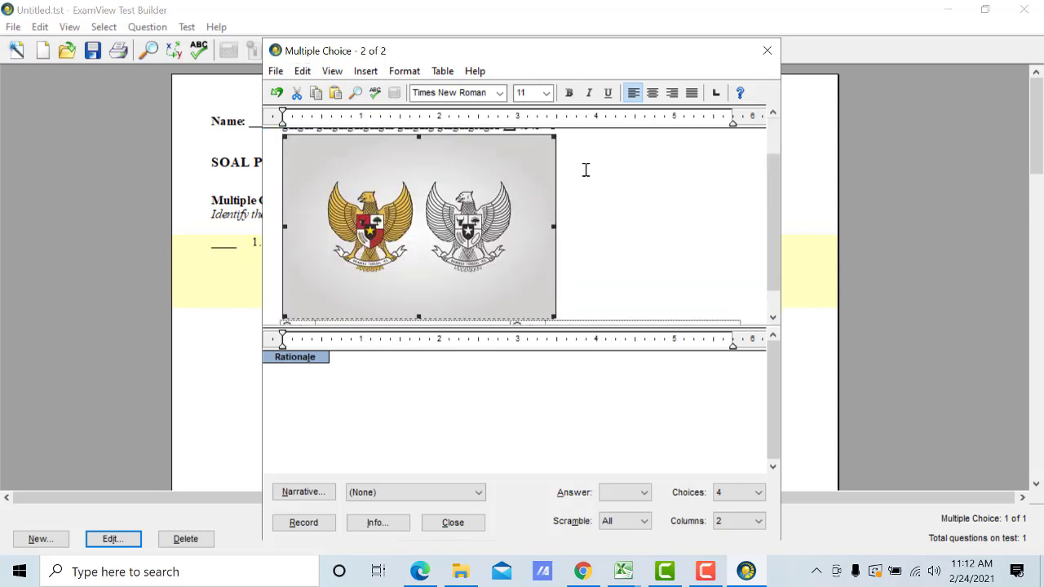
pyautogui.scroll(1, 586, 170)
pyautogui.moveTo(547, 174); pyautogui.dragTo(503, 280)
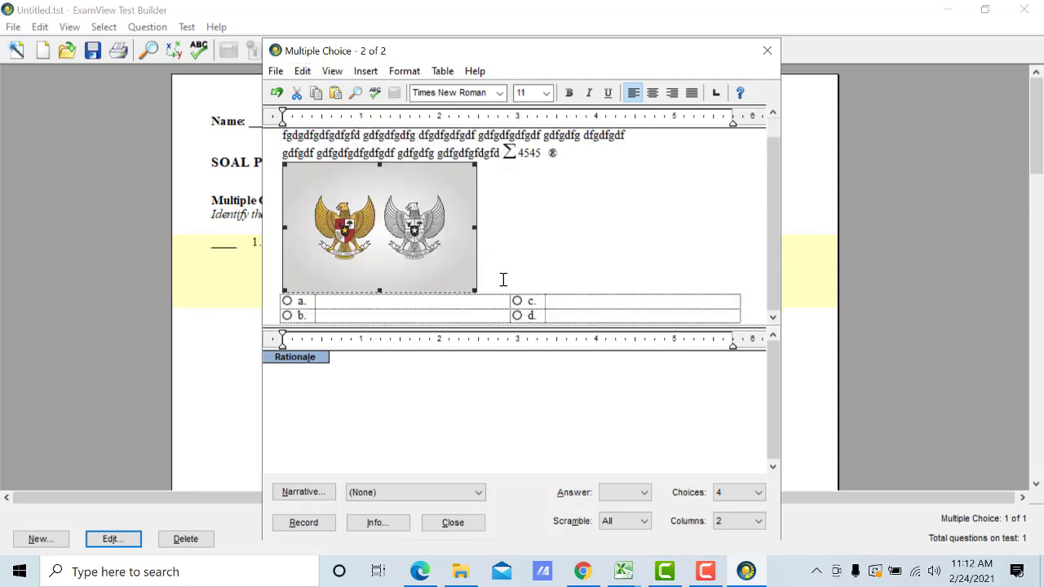
pyautogui.click(504, 281)
pyautogui.scroll(-1, 482, 263)
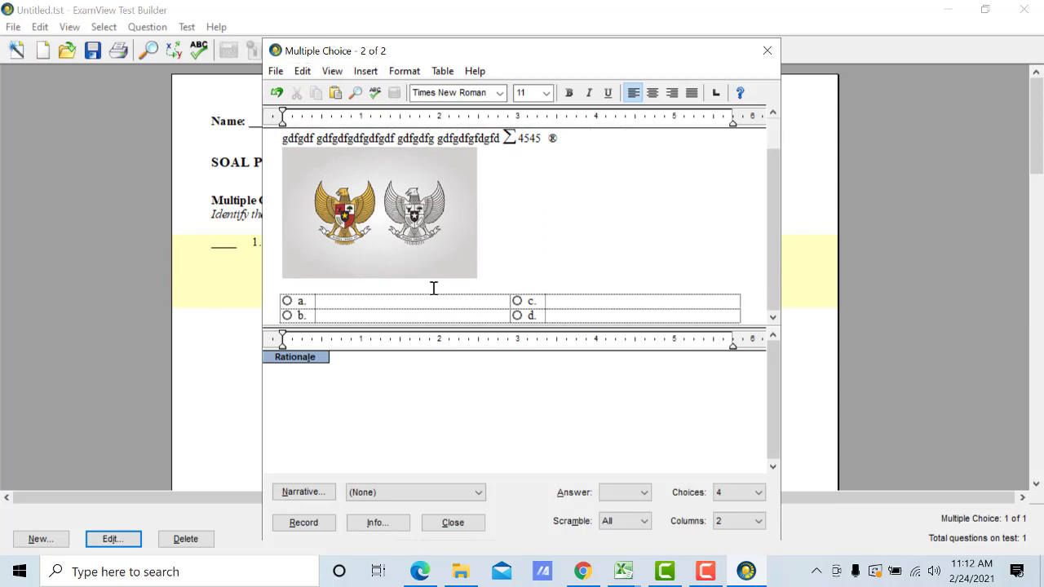
# Step: Enter the answer choices: a "dfsdfdsfdf", b "fdsfdsf", c "fdsfdsfds" and d "fdsfdsfds"
pyautogui.click(440, 301)
pyautogui.write('dfsdfdsfdf')
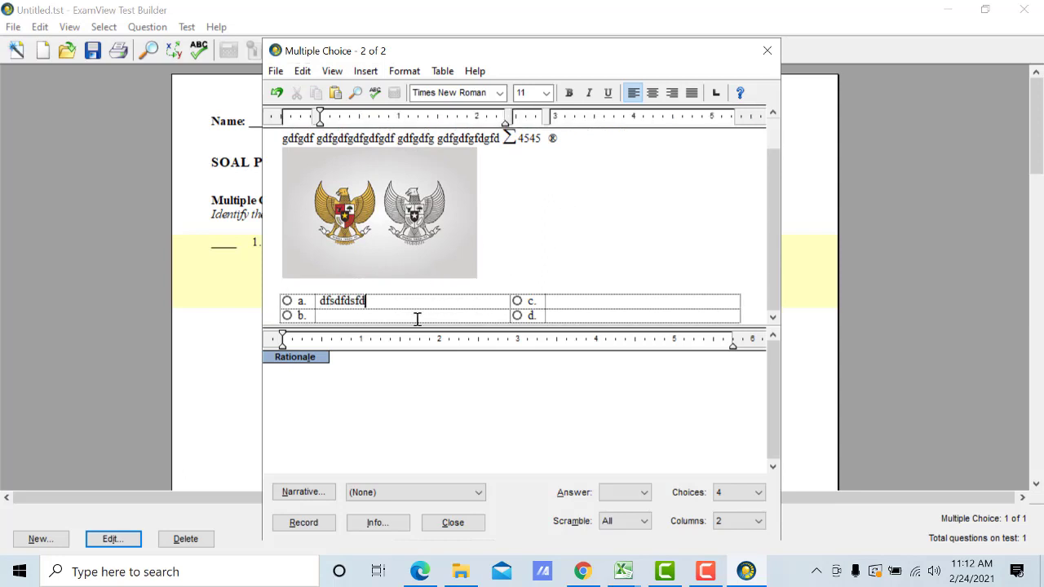
pyautogui.click(417, 318)
pyautogui.write('fdsfdsf')
pyautogui.click(615, 304)
pyautogui.write('fdsfdsfds')
pyautogui.click(573, 314)
pyautogui.write('fdsfdsfds')
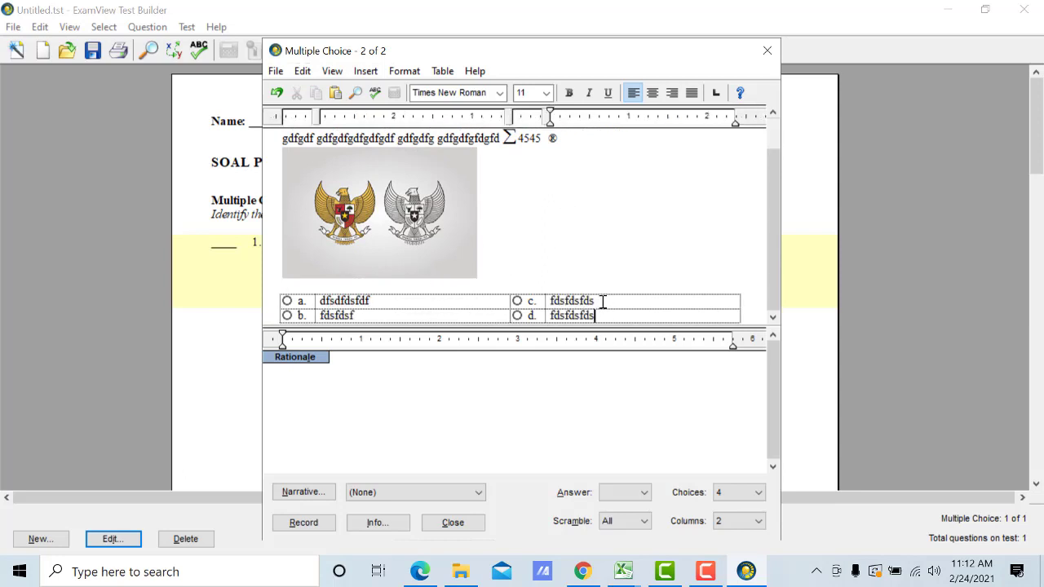
# Step: Extend the question to 5 choices with "ffdfdfd" as choice e, and record it with d as the correct answer
pyautogui.click(720, 492)
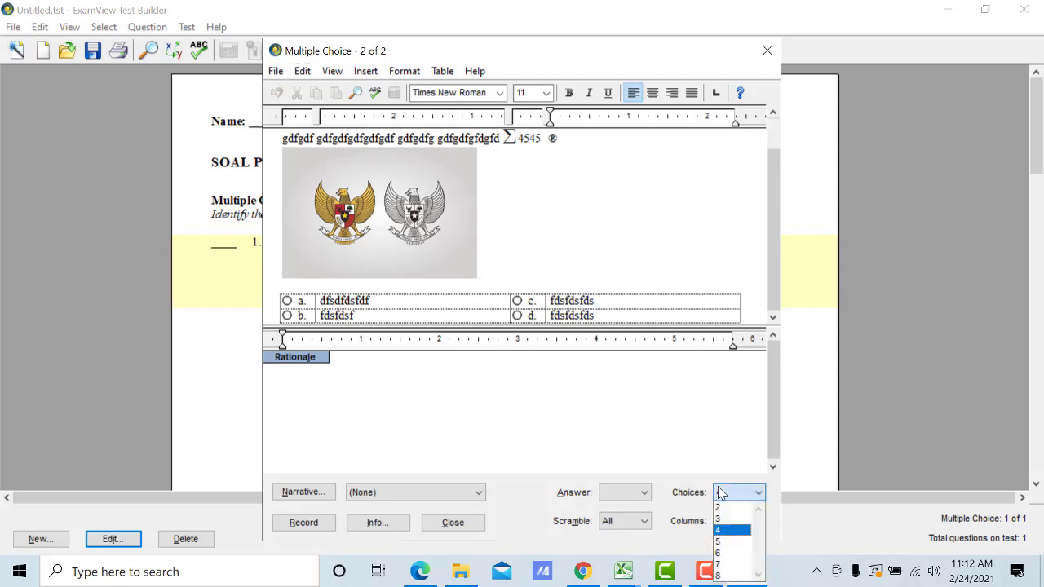
pyautogui.click(726, 537)
pyautogui.scroll(-1, 775, 238)
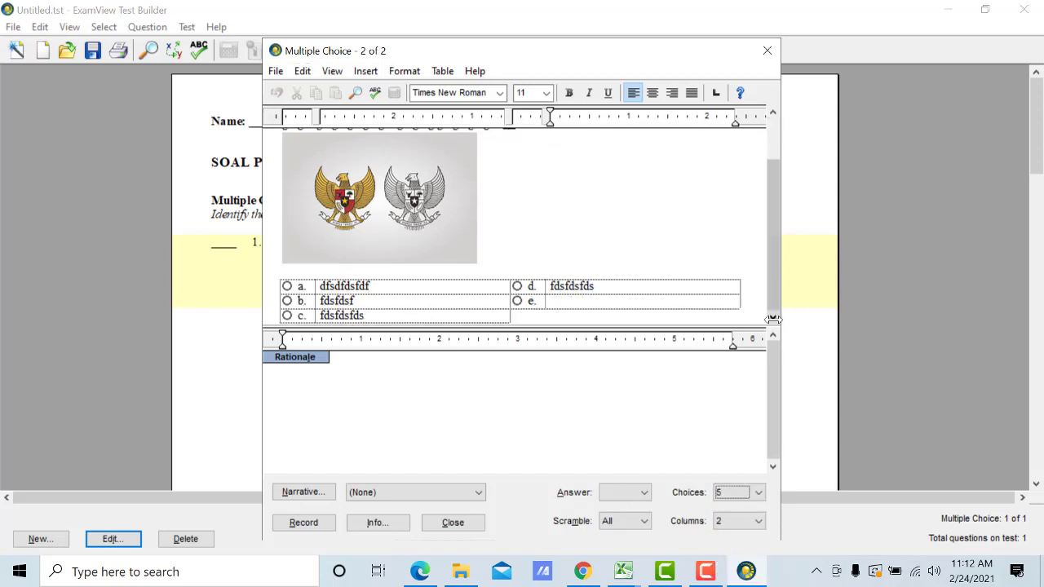
pyautogui.click(576, 301)
pyautogui.write('ffdfdfd')
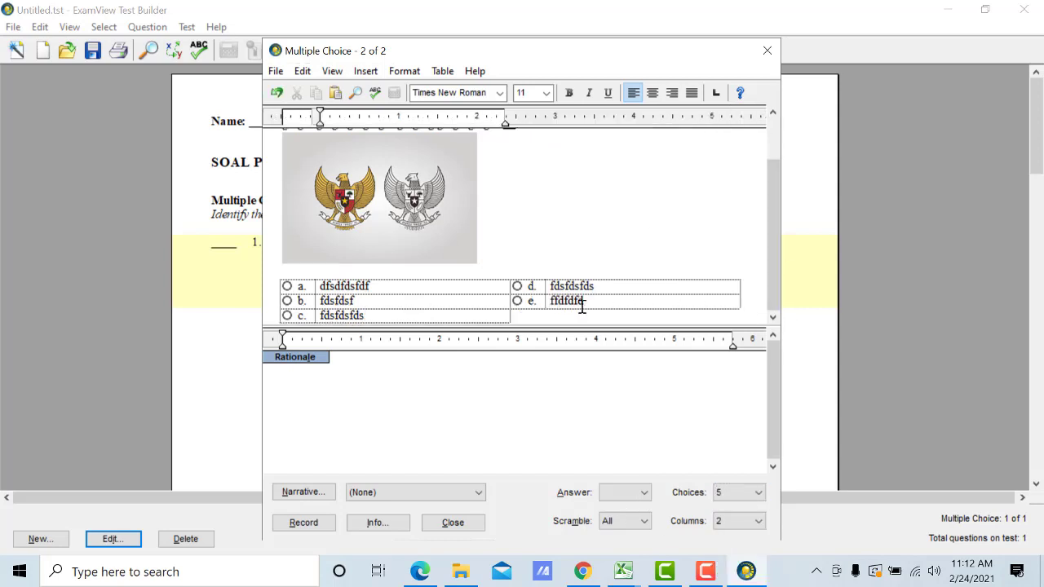
pyautogui.click(517, 286)
pyautogui.click(303, 522)
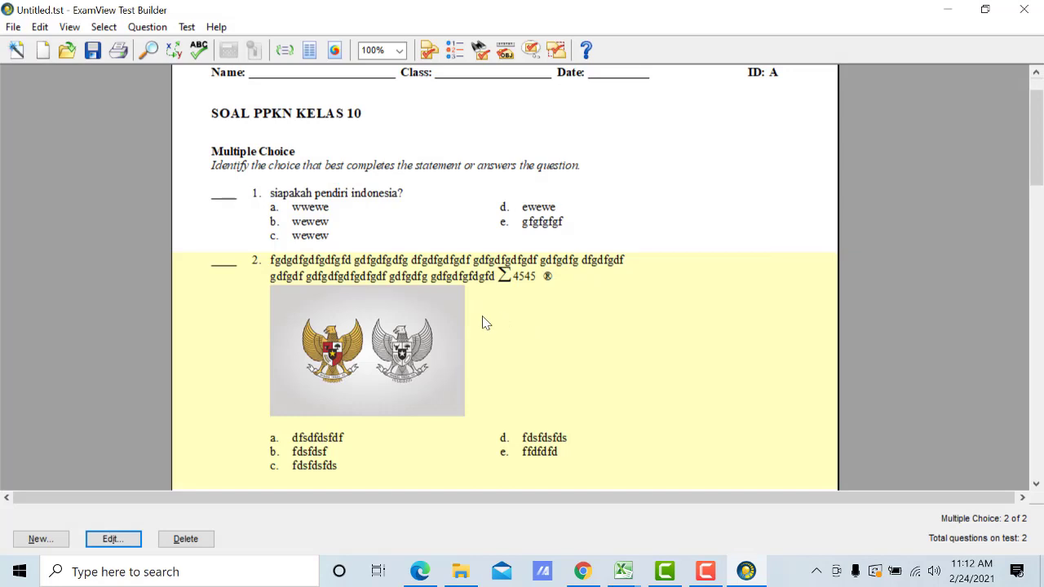
# Step: Save the test in the Tests folder under the file name "soal ppkn"
pyautogui.scroll(-3, 482, 323)
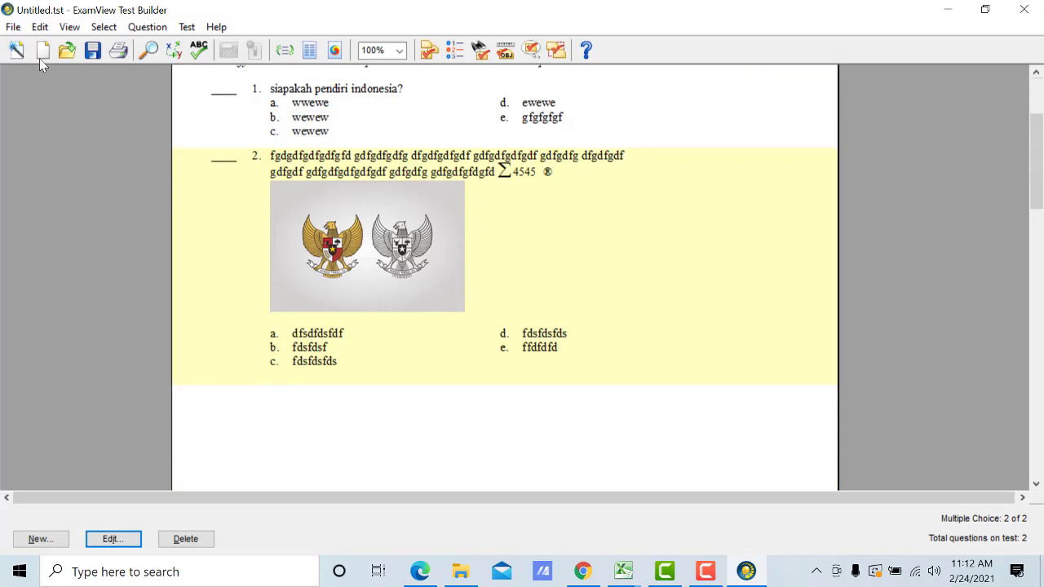
pyautogui.click(13, 28)
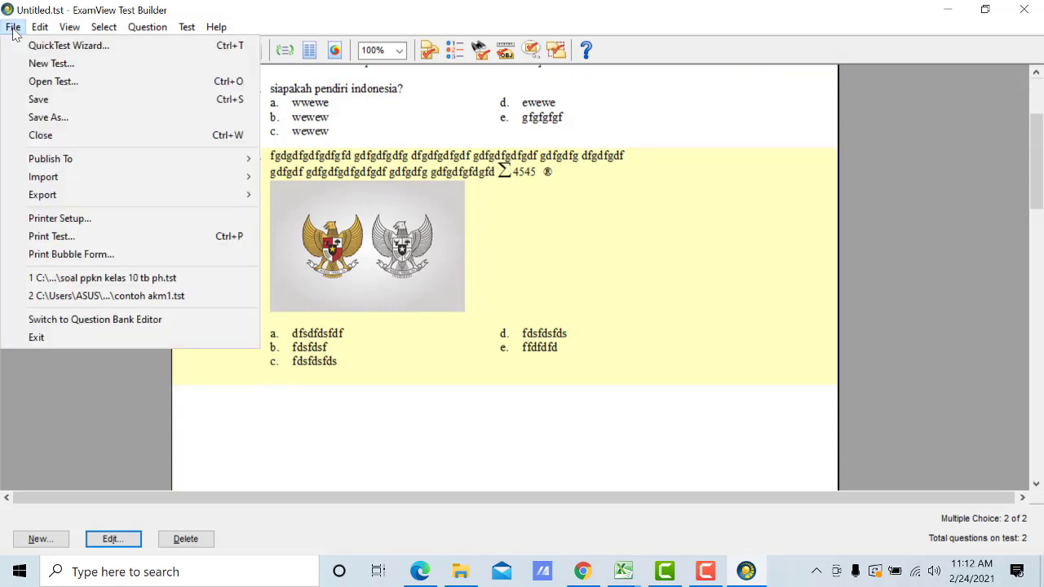
pyautogui.click(53, 100)
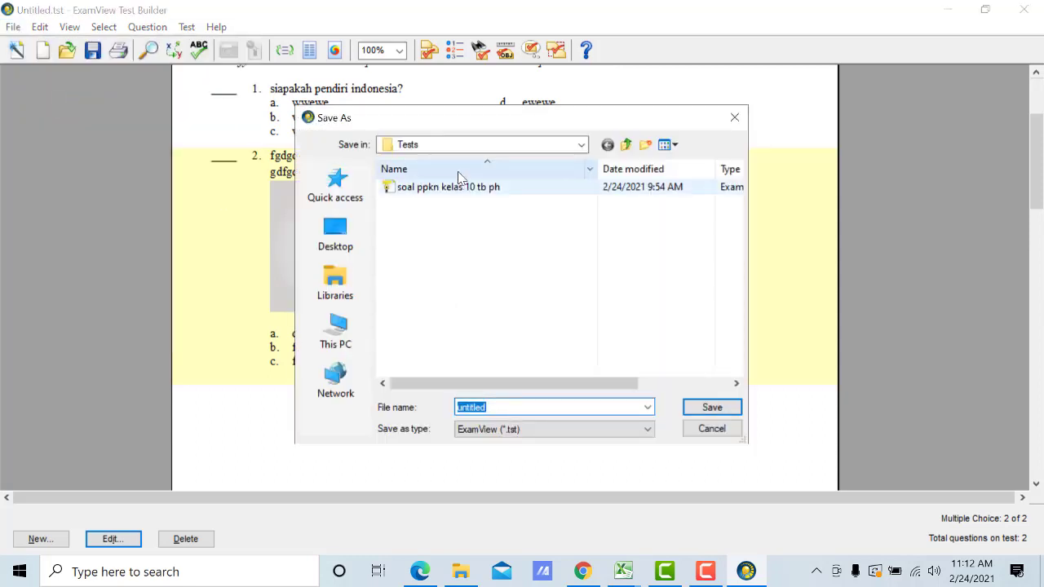
pyautogui.write('soa')
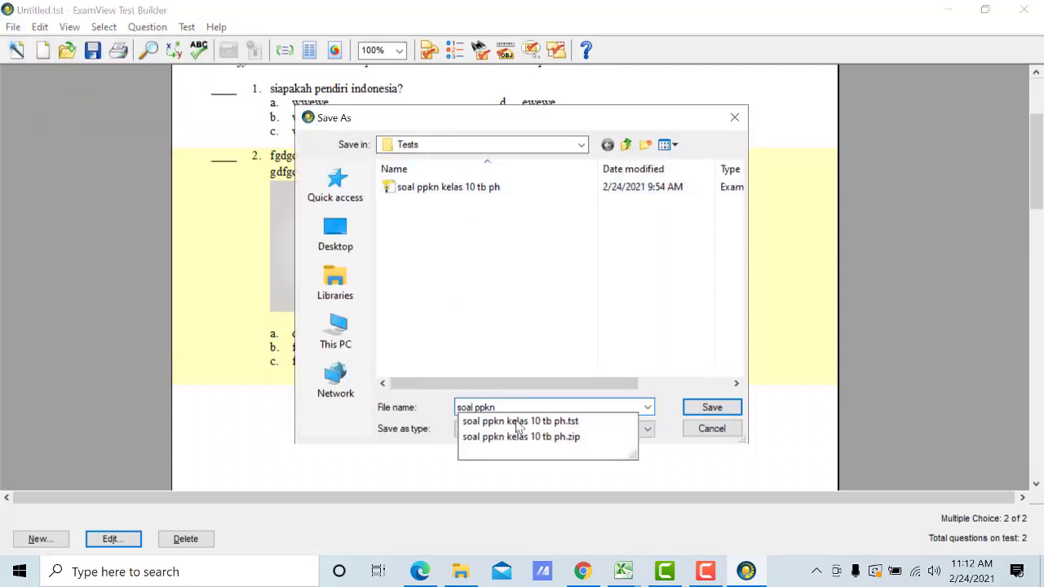
pyautogui.write('l ppkn')
pyautogui.click(707, 408)
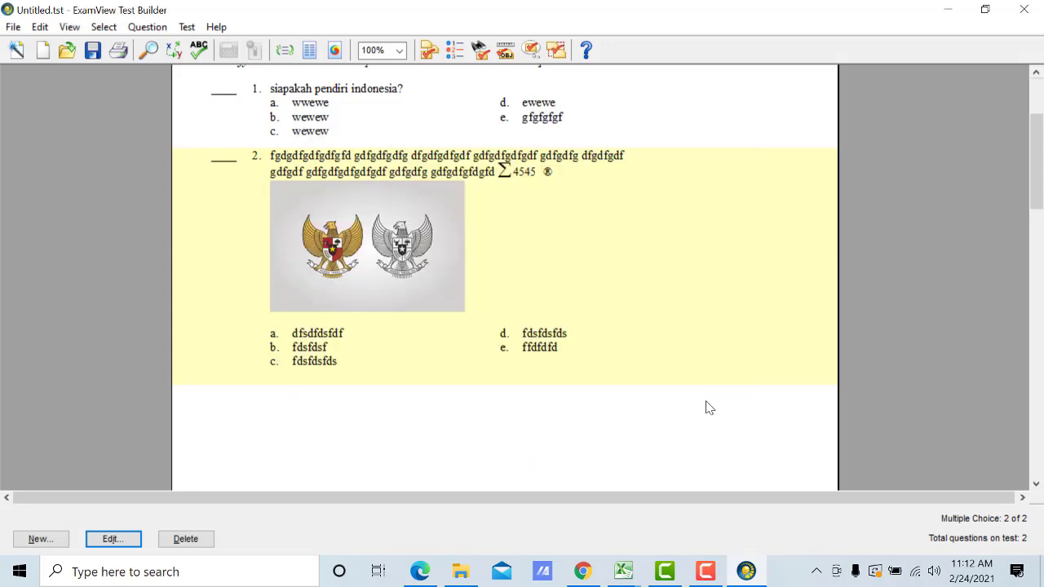
pyautogui.click(13, 27)
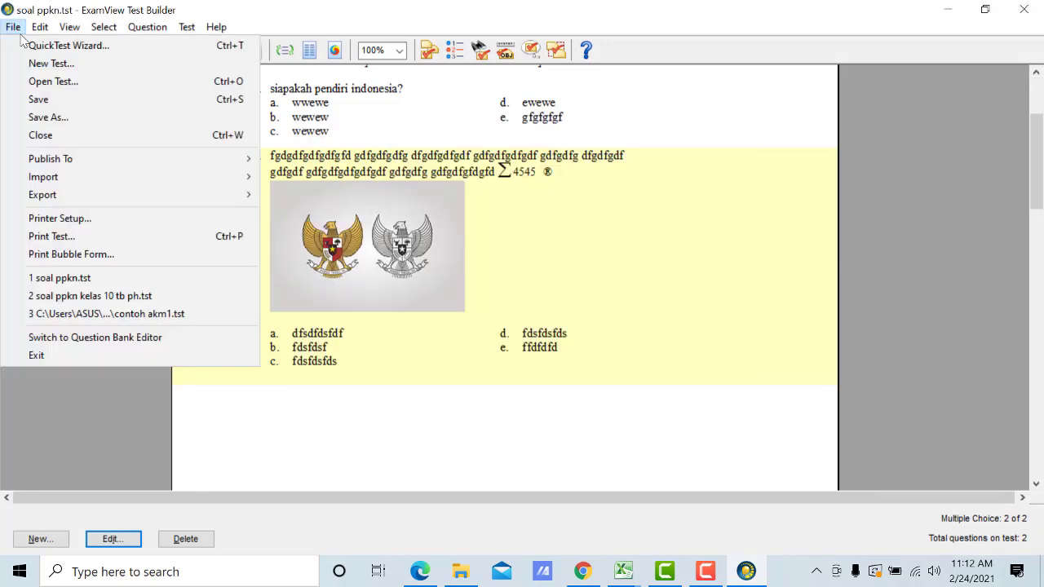
pyautogui.click(39, 80)
pyautogui.click(426, 203)
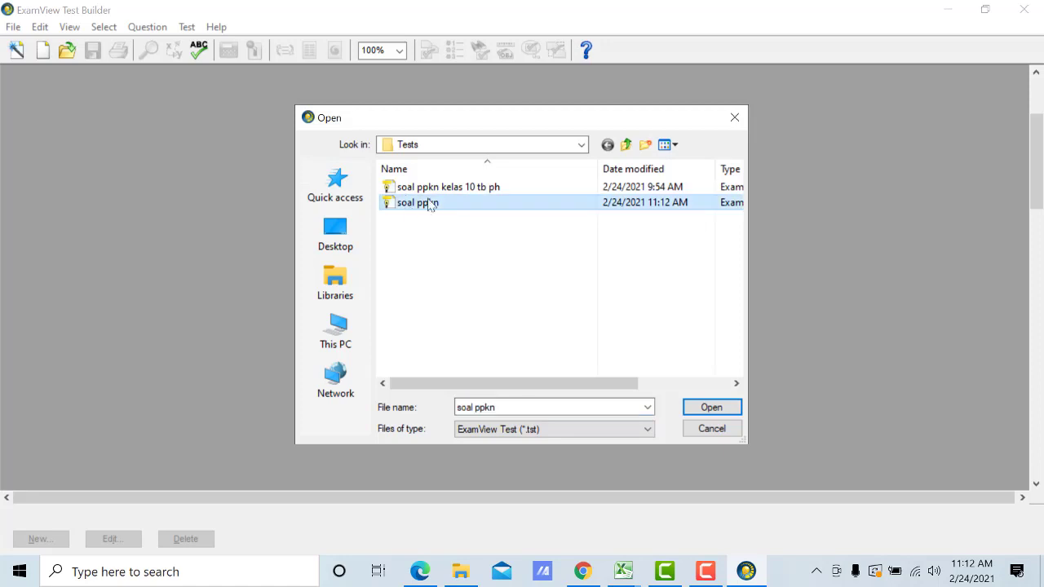
pyautogui.click(711, 407)
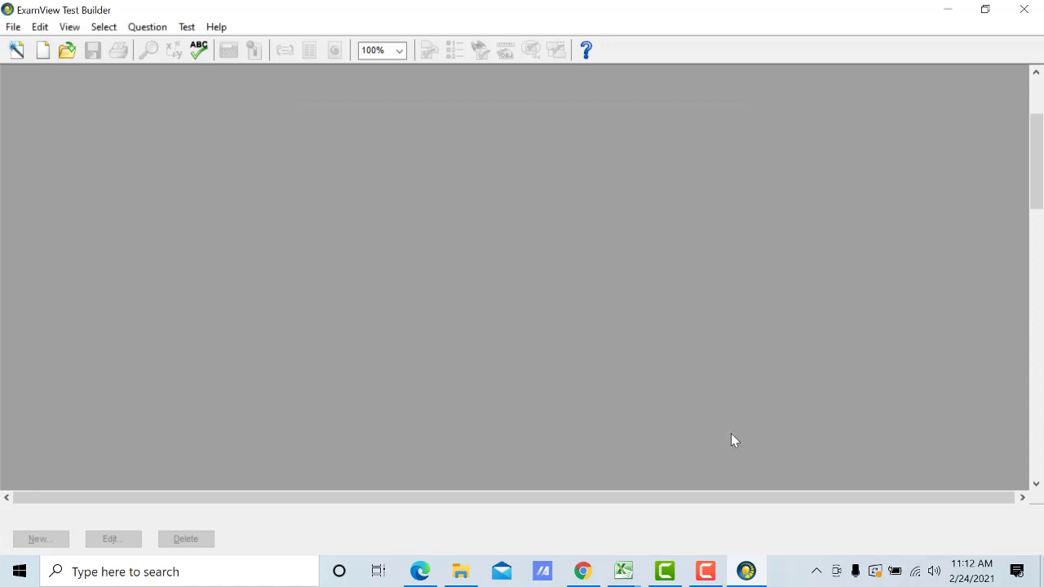
# Step: Open the saved test "soal ppkn" from the Tests folder
pyautogui.click(14, 27)
pyautogui.click(41, 81)
pyautogui.click(408, 203)
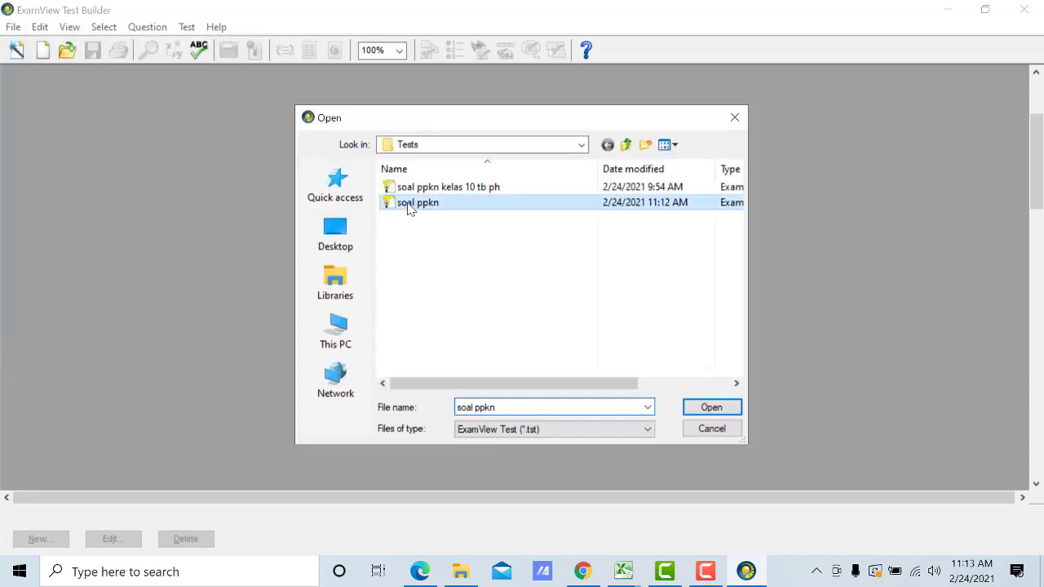
pyautogui.click(710, 405)
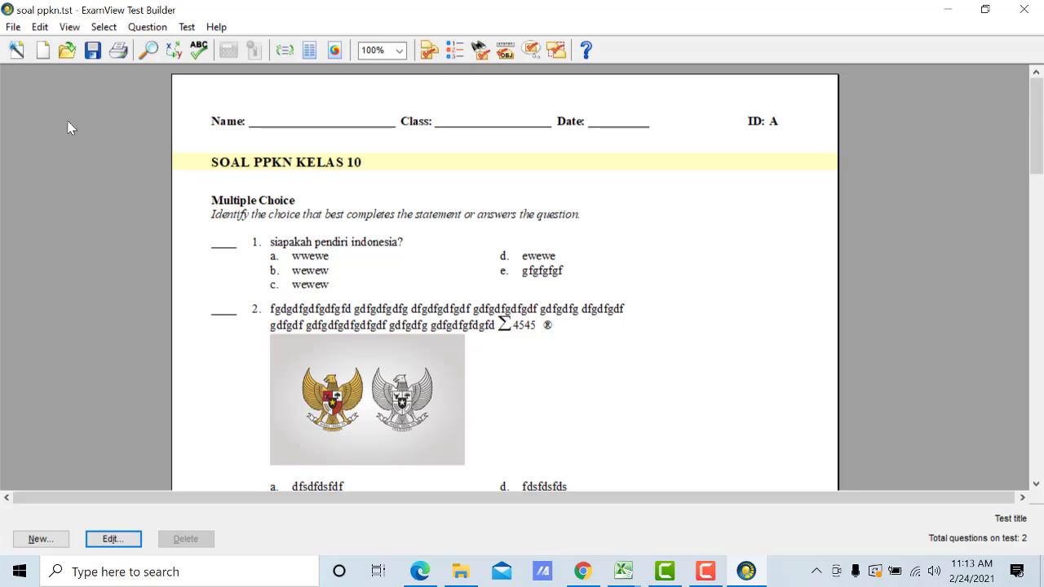
pyautogui.click(583, 571)
pyautogui.scroll(1, 441, 187)
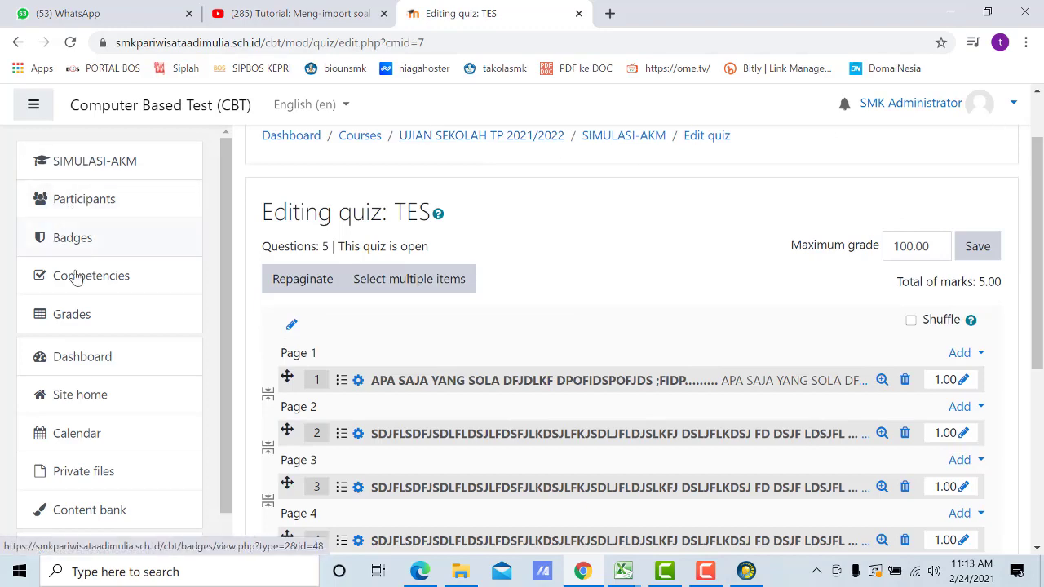
pyautogui.click(96, 362)
pyautogui.click(582, 571)
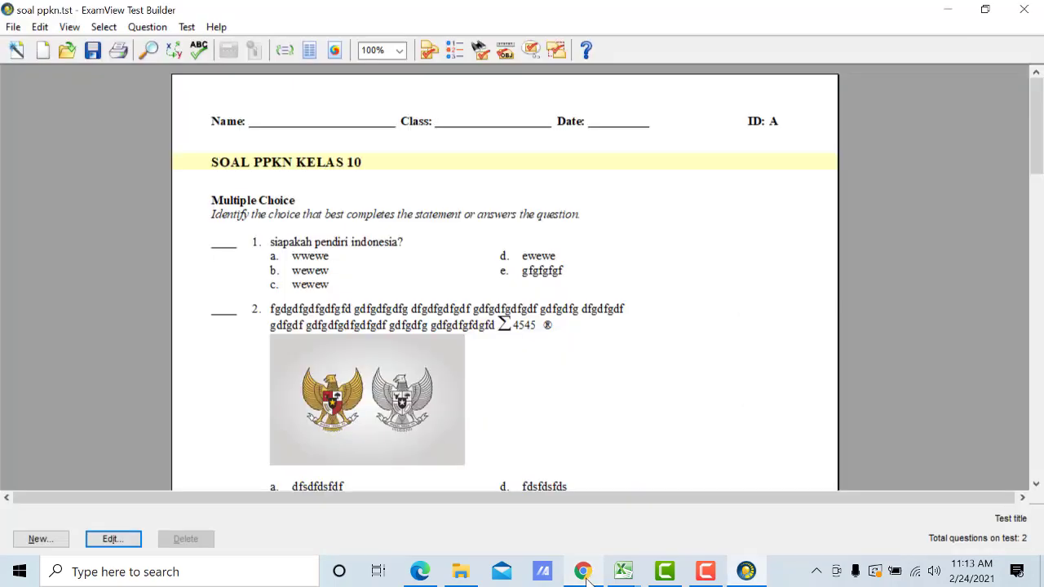
# Step: Export the test in Blackboard 7.1+ format to the Tests folder as "soal ppkn", entering a directory name for its images
pyautogui.click(18, 29)
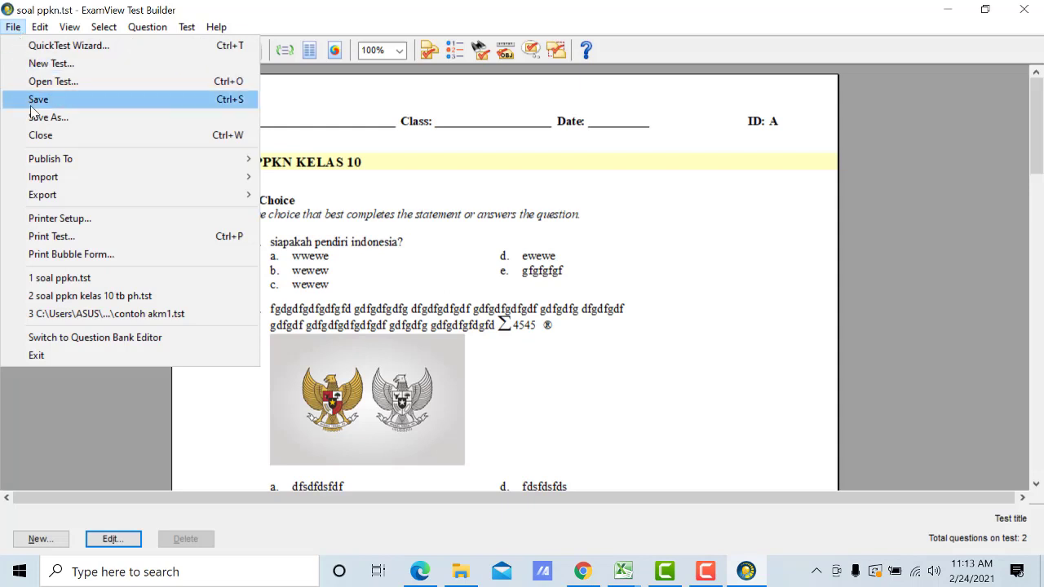
pyautogui.moveTo(46, 201)
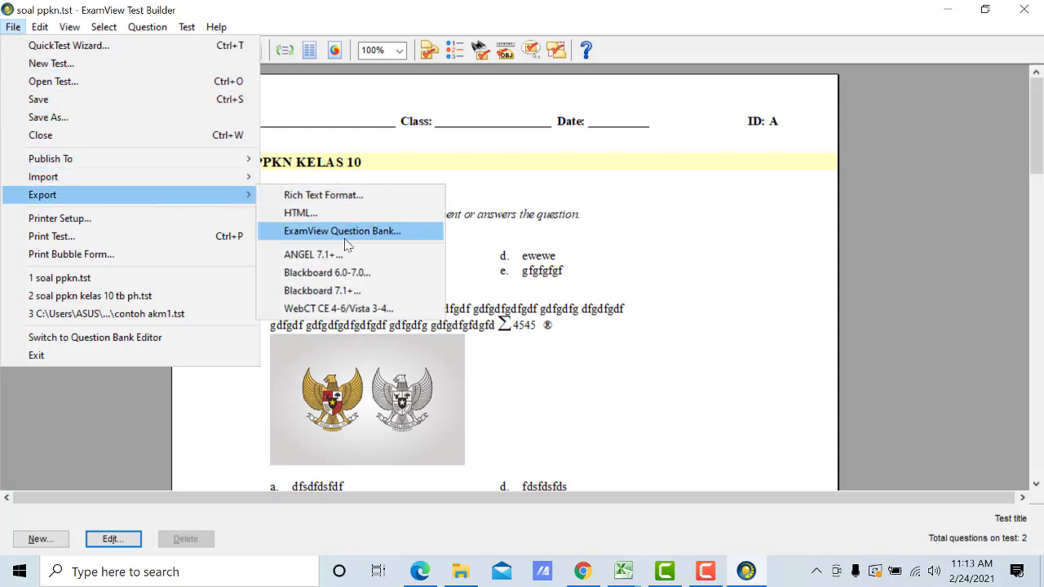
pyautogui.click(300, 292)
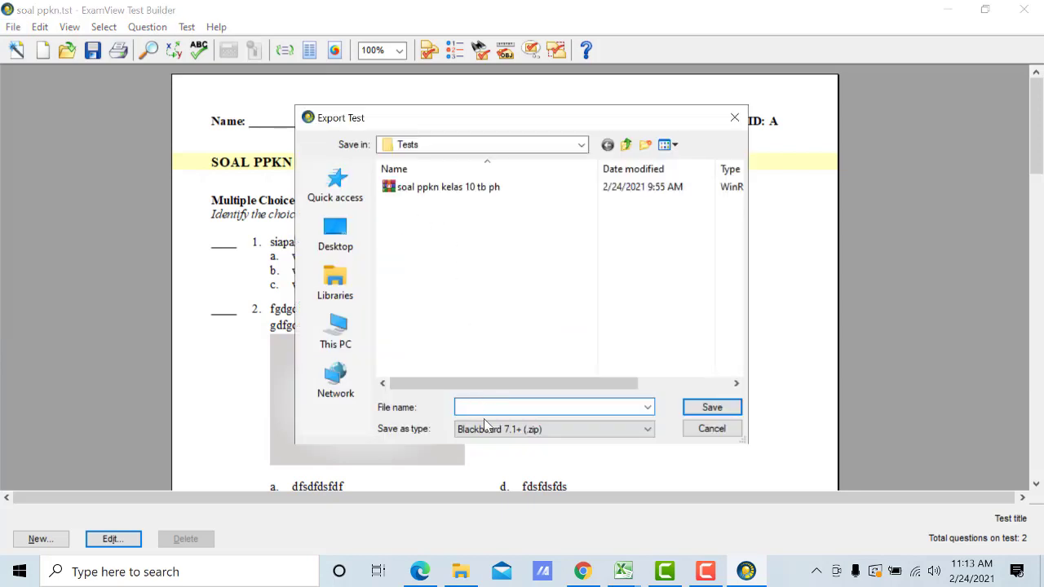
pyautogui.write('soal ppkn')
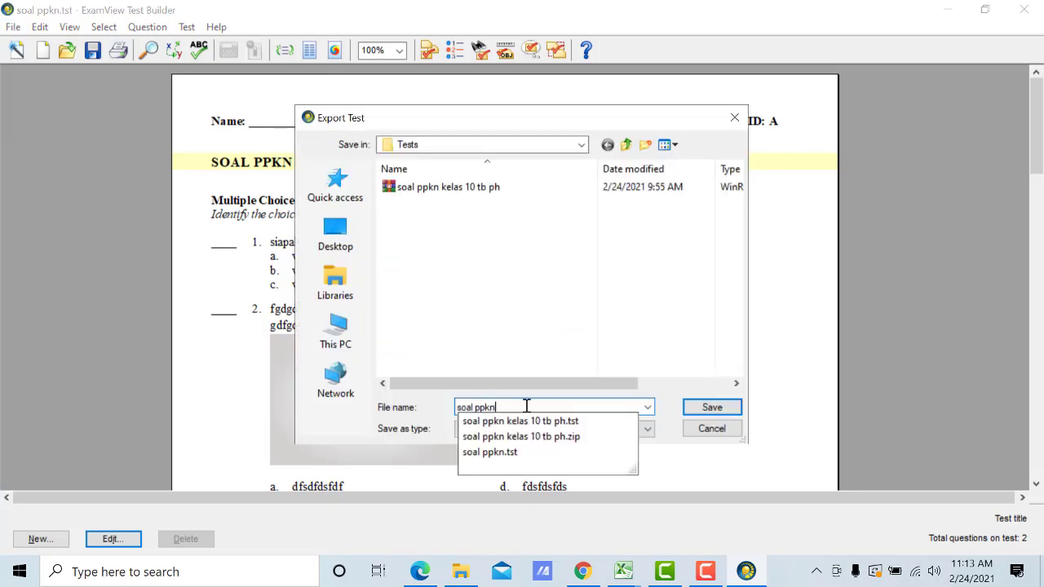
pyautogui.moveTo(507, 410); pyautogui.dragTo(433, 406)
pyautogui.click(712, 411)
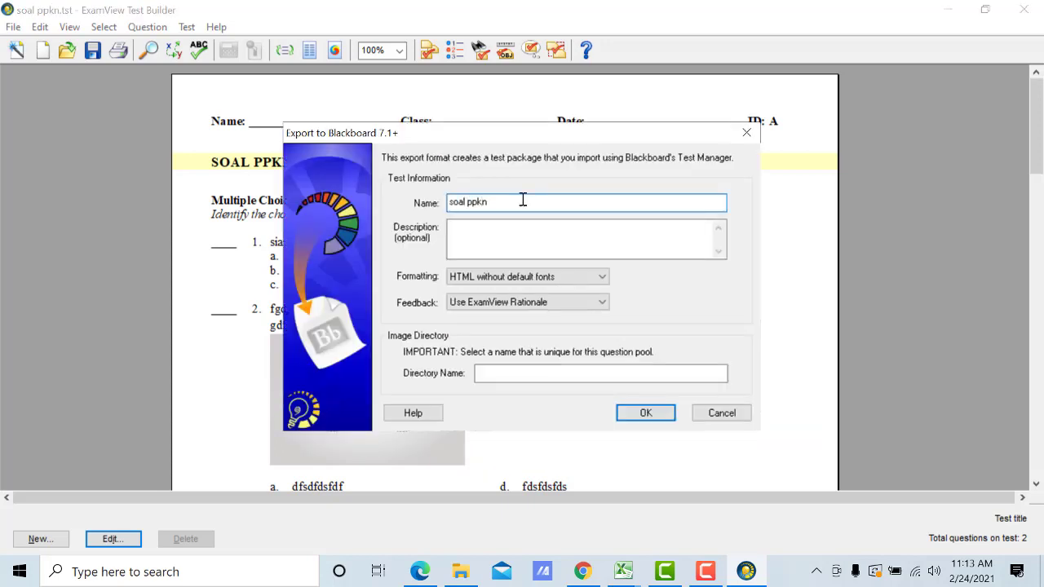
pyautogui.click(538, 378)
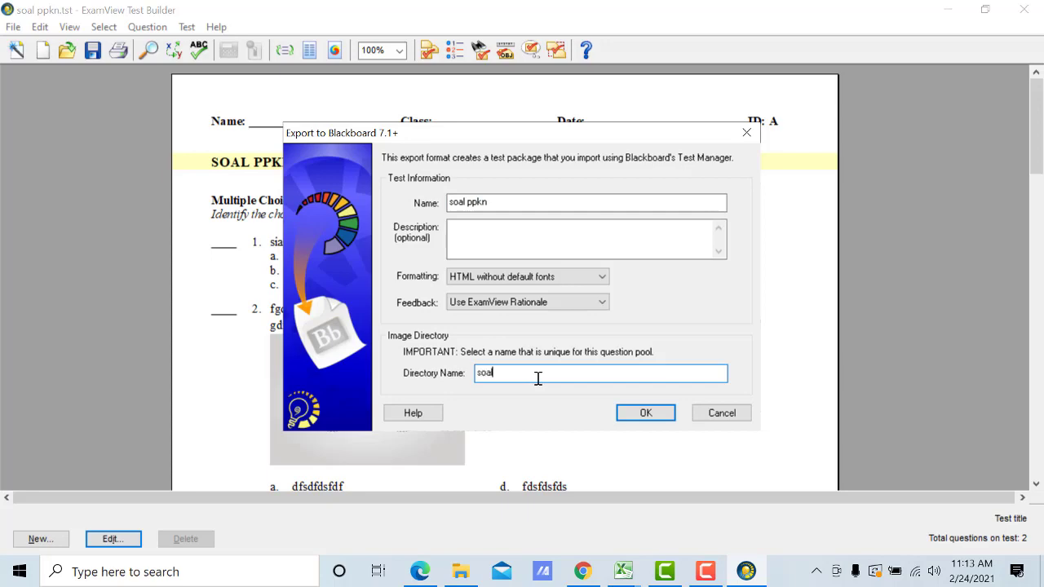
pyautogui.click(650, 414)
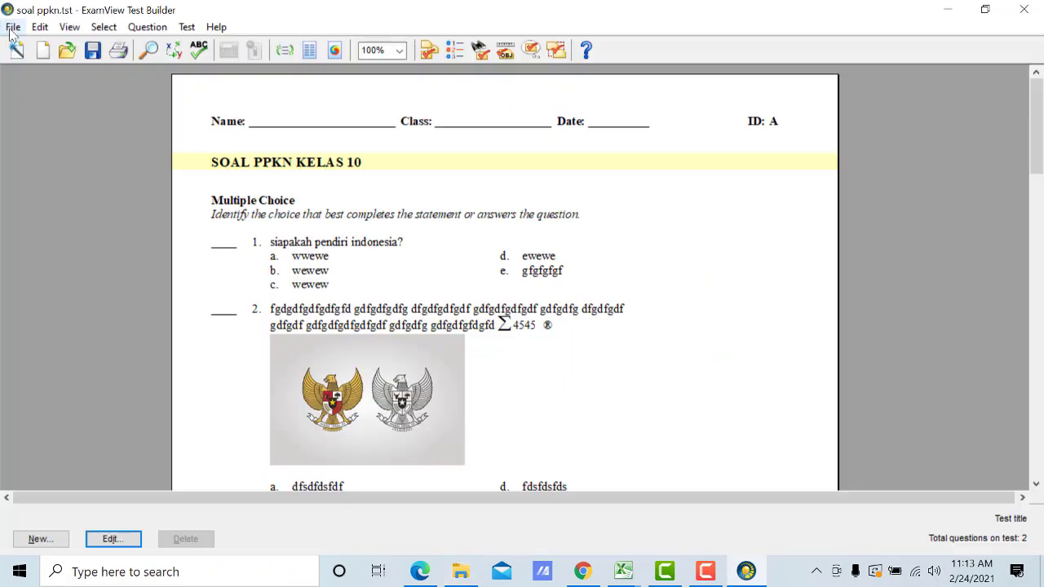
pyautogui.click(13, 27)
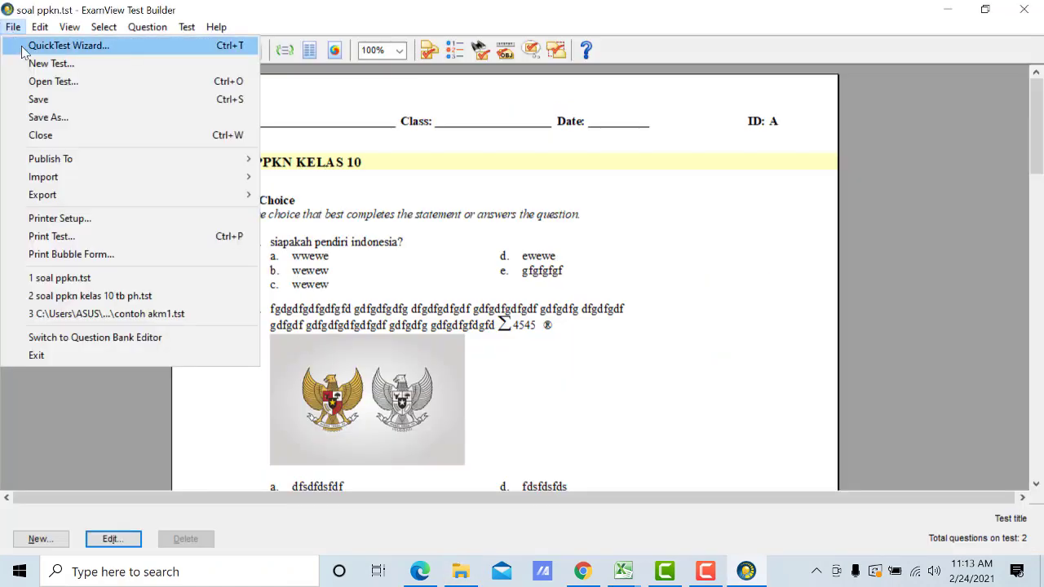
pyautogui.click(44, 82)
pyautogui.click(731, 433)
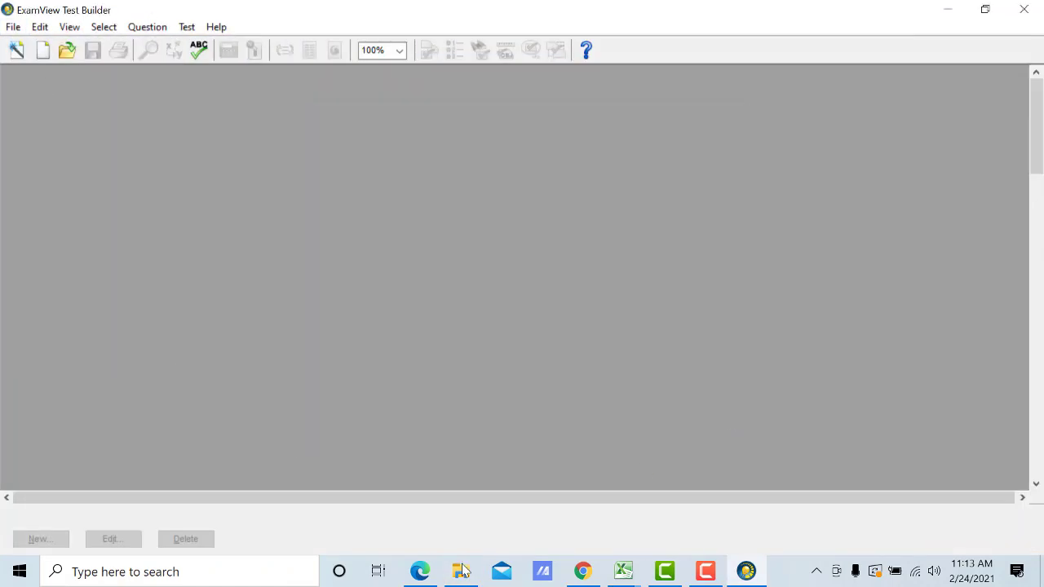
pyautogui.click(13, 27)
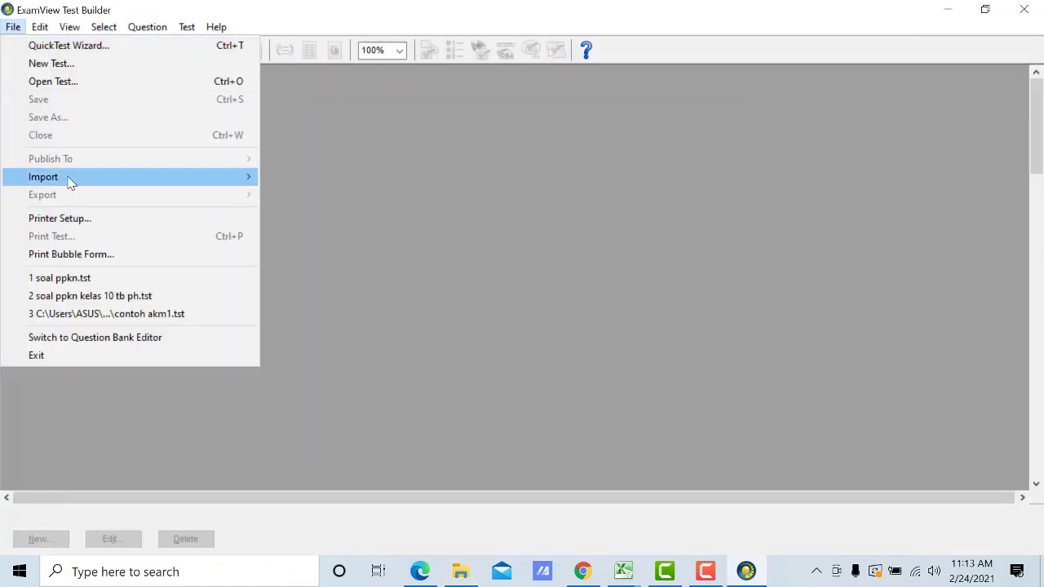
# Step: Switch to File Explorer and locate the exported "soal ppkn" zip archive in the ExamView Tests folder on drive C
pyautogui.click(460, 571)
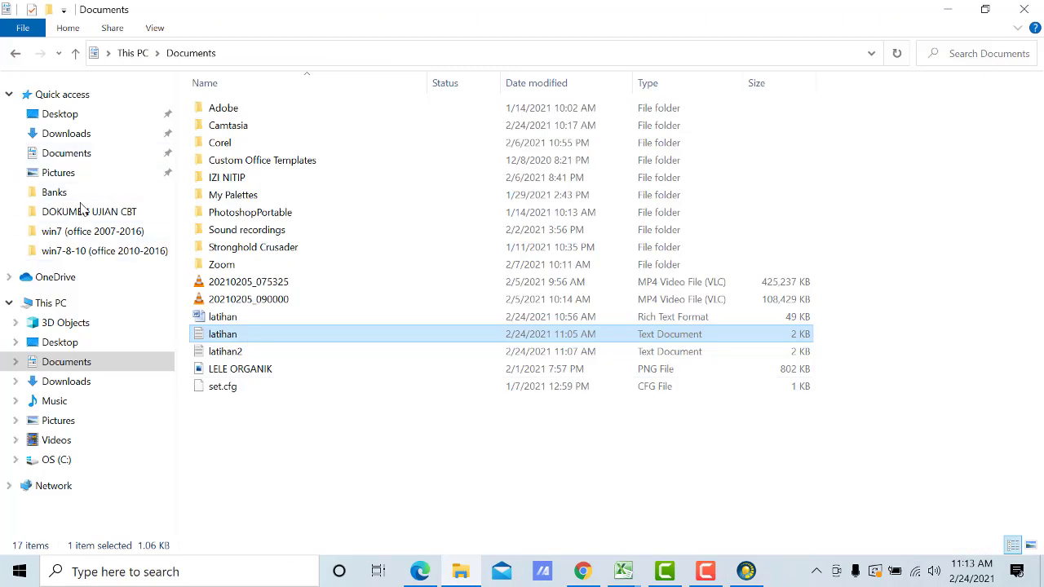
pyautogui.click(68, 463)
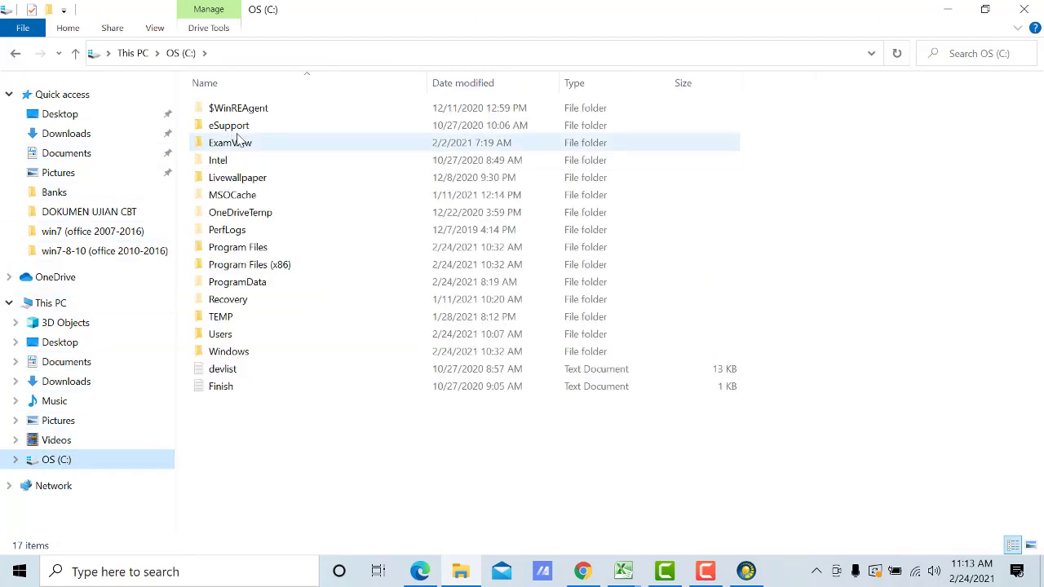
pyautogui.doubleClick(233, 142)
pyautogui.doubleClick(230, 179)
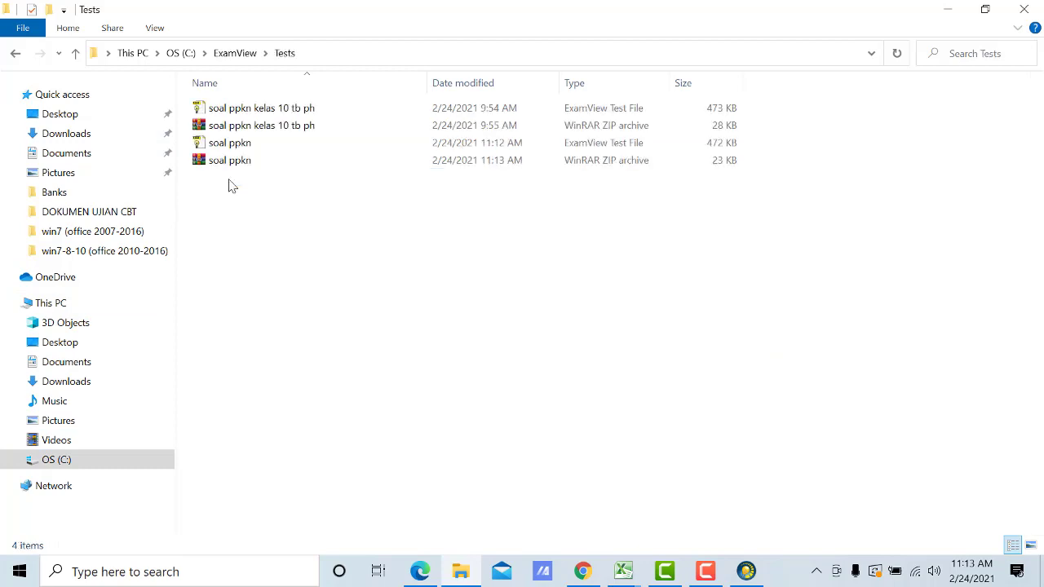
pyautogui.click(229, 162)
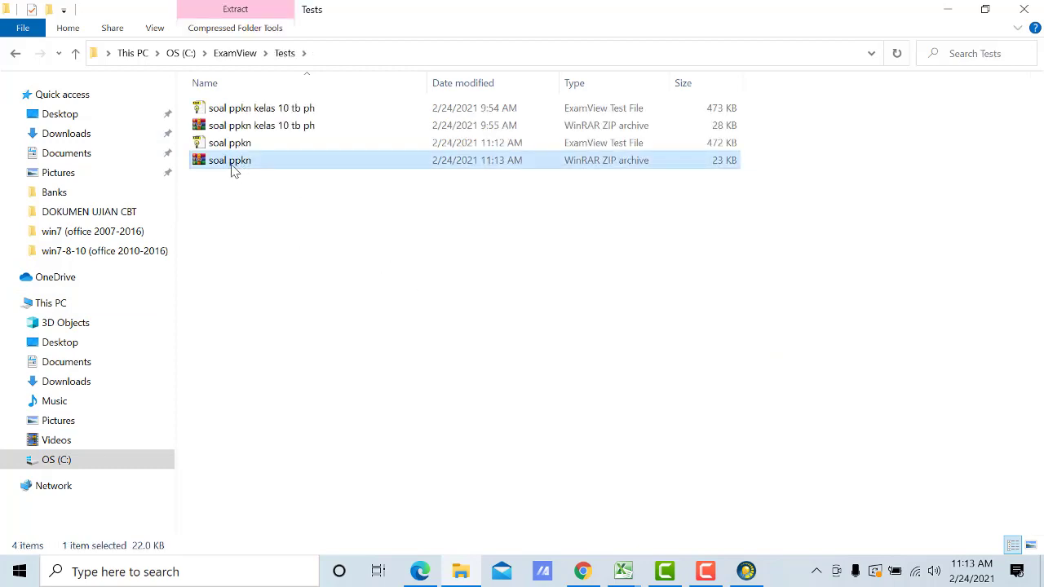
# Step: Switch to the Computer Based Test (CBT) site in Chrome and open its Site administration page
pyautogui.click(584, 571)
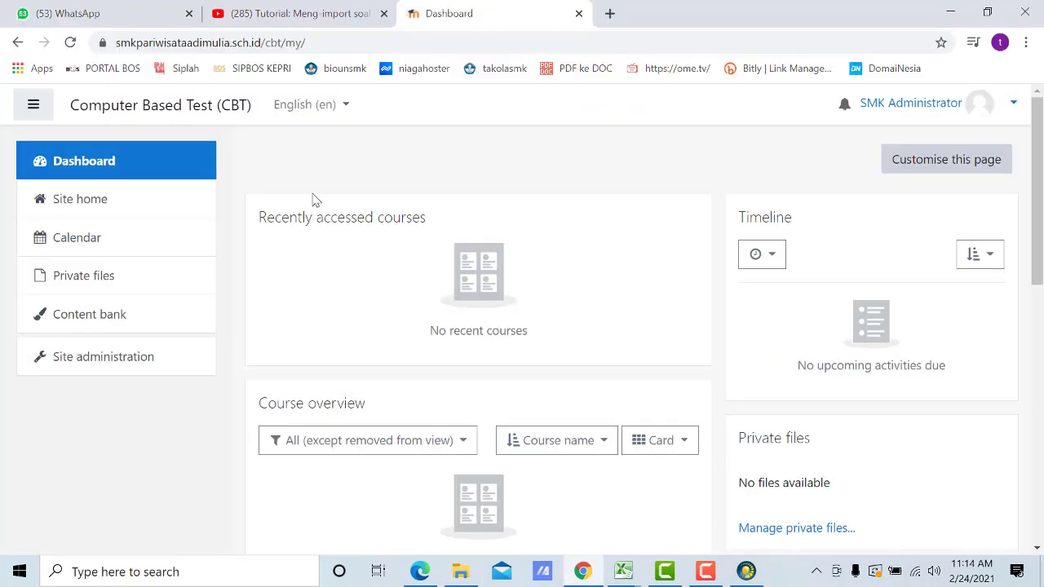
pyautogui.click(144, 355)
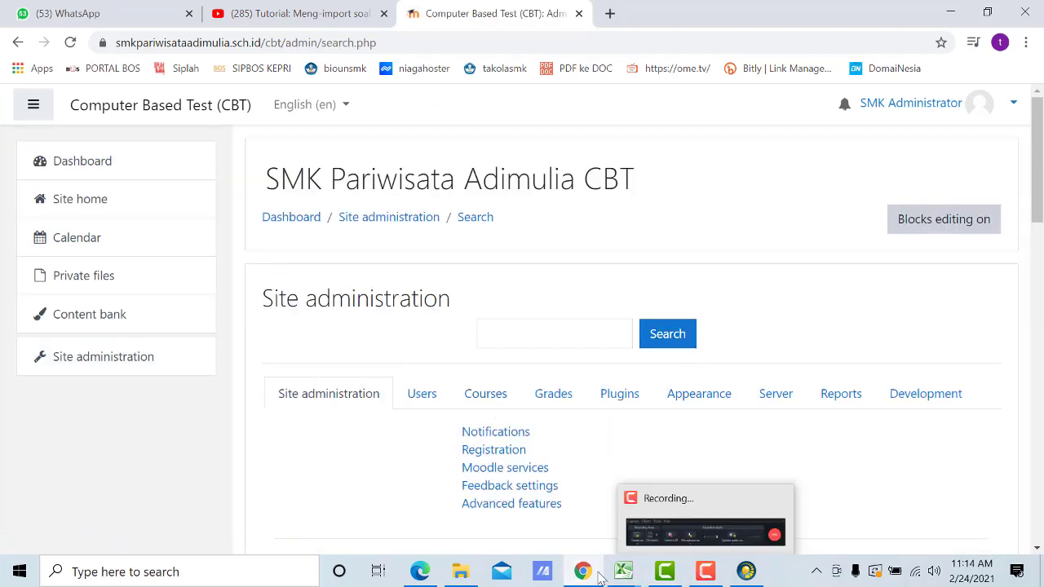
pyautogui.click(715, 574)
pyautogui.click(989, 498)
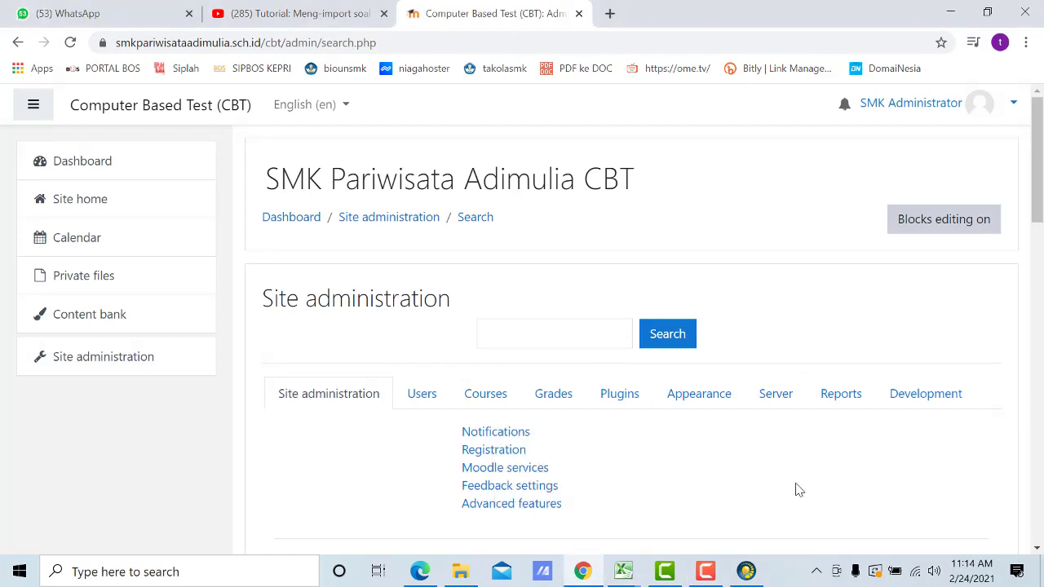
# Step: Close ExamView Test Builder and start Microsoft Word 2010 with a blank document in the No Spacing style
pyautogui.click(751, 571)
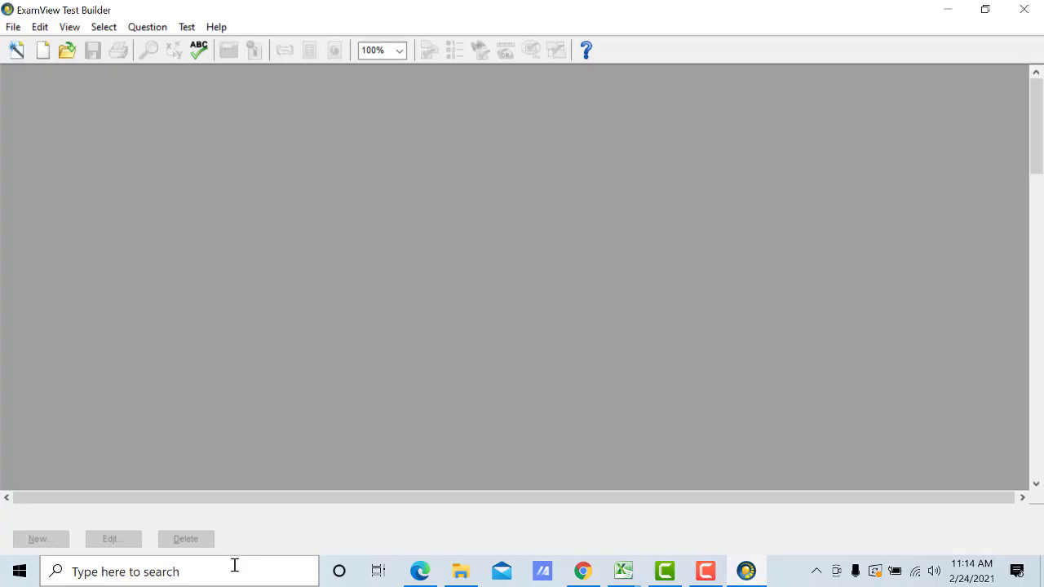
pyautogui.click(1025, 9)
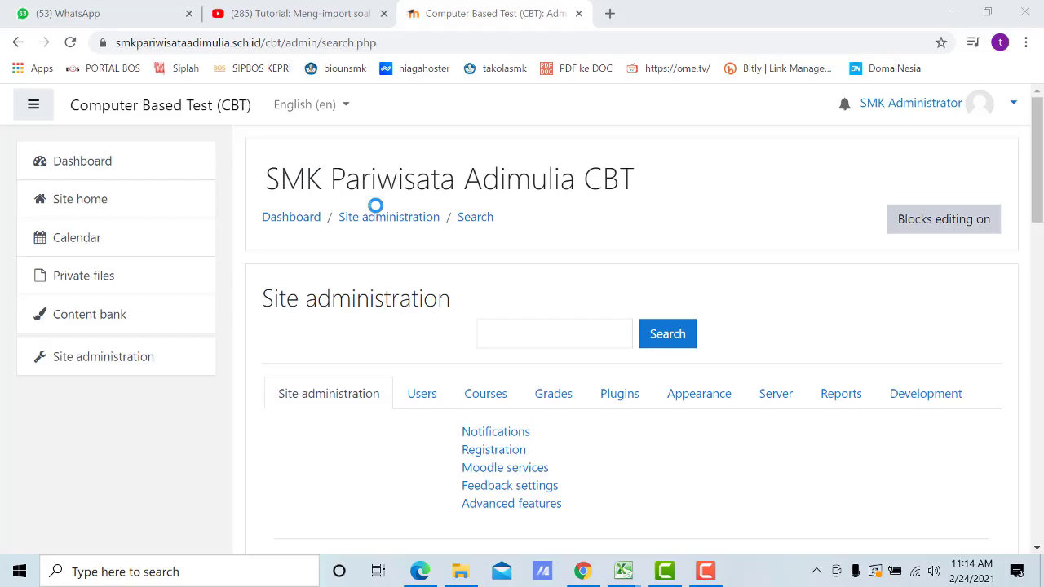
pyautogui.click(198, 563)
pyautogui.write('word')
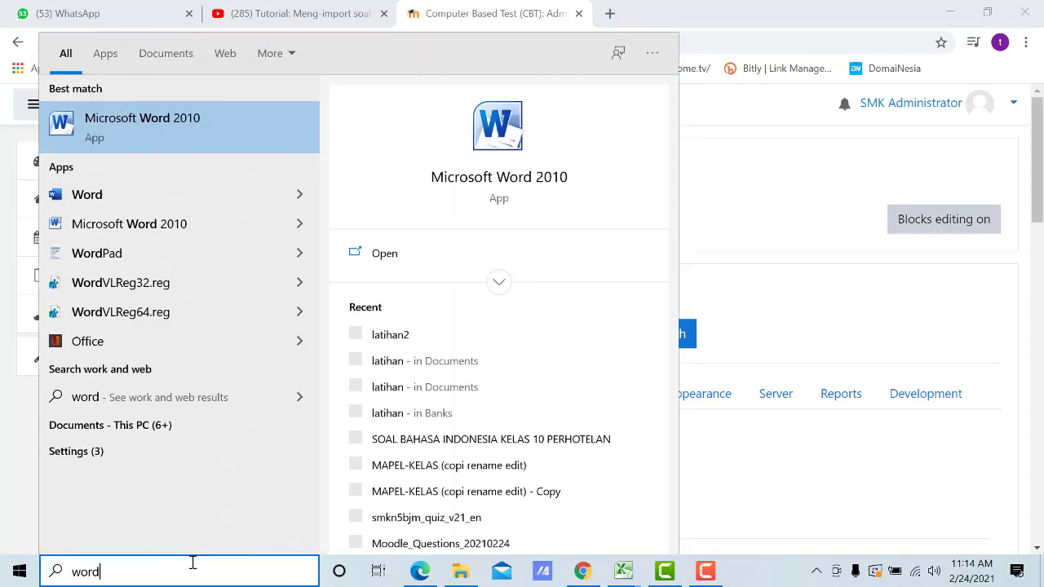
pyautogui.click(216, 137)
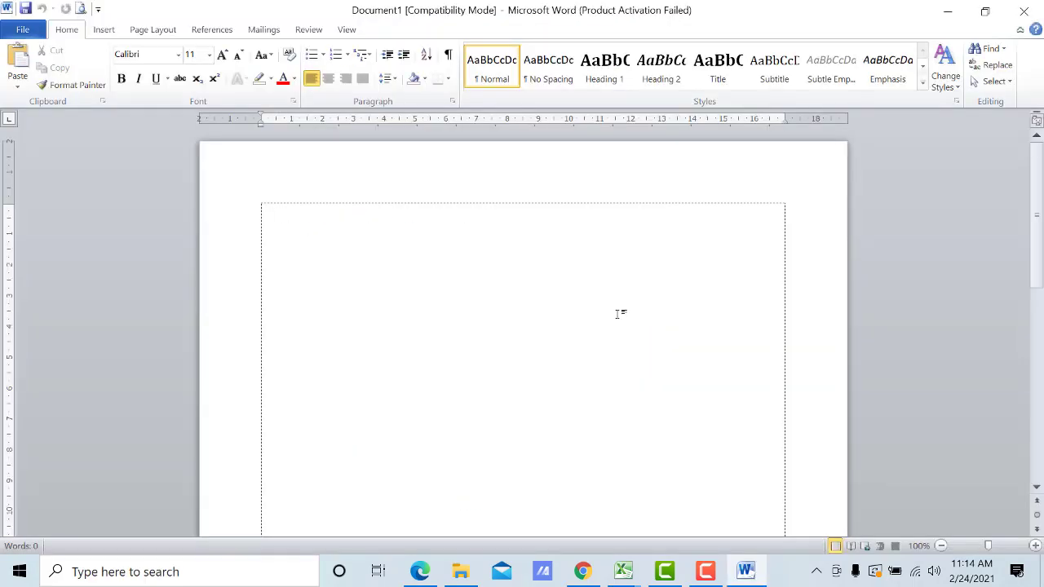
pyautogui.click(700, 439)
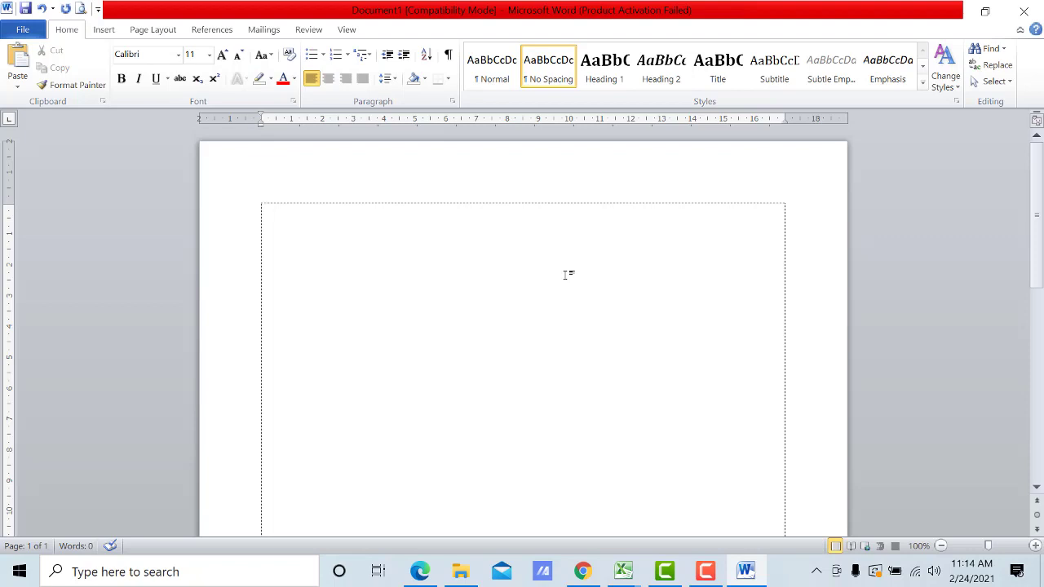
# Step: Write the first question, "SIAPA PENDIRI INDONESIA ?", on its own line
pyautogui.write('SIAPA PENDI')
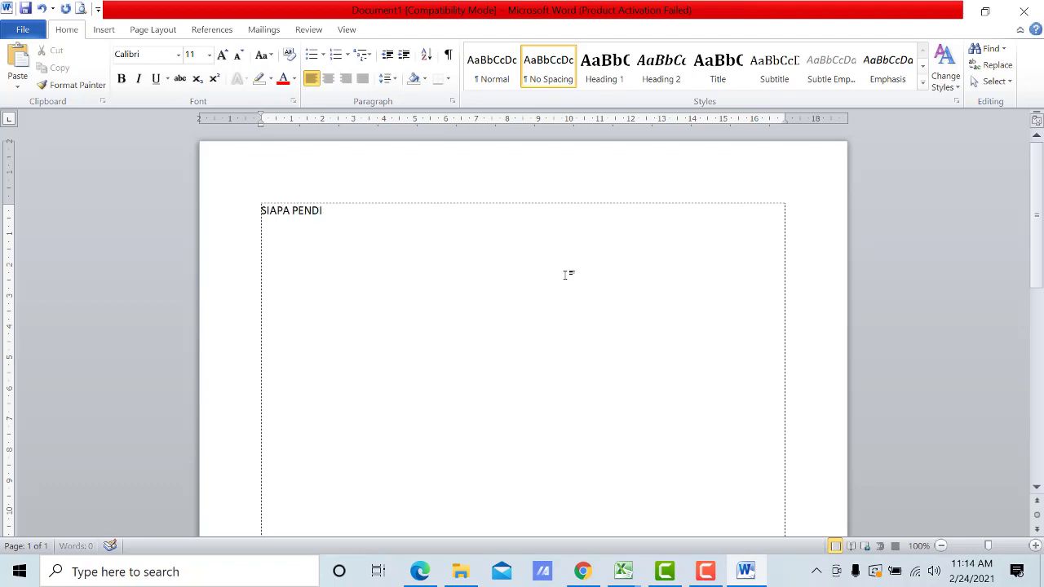
pyautogui.write('RI INDONESIA ?')
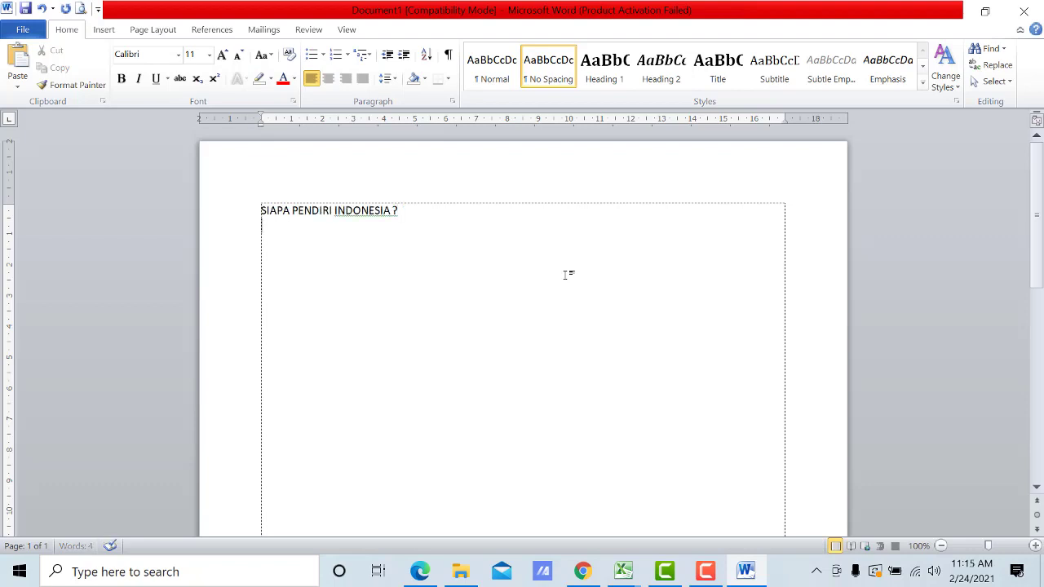
pyautogui.press('Return')
# Step: List choices A FDFDF, B DFDFD, C FDFDF, D DFDFD and E FDFDFD, followed by the unnumbered line "ANSWER: A"
pyautogui.write('A. FDFDF')
pyautogui.press('Return')
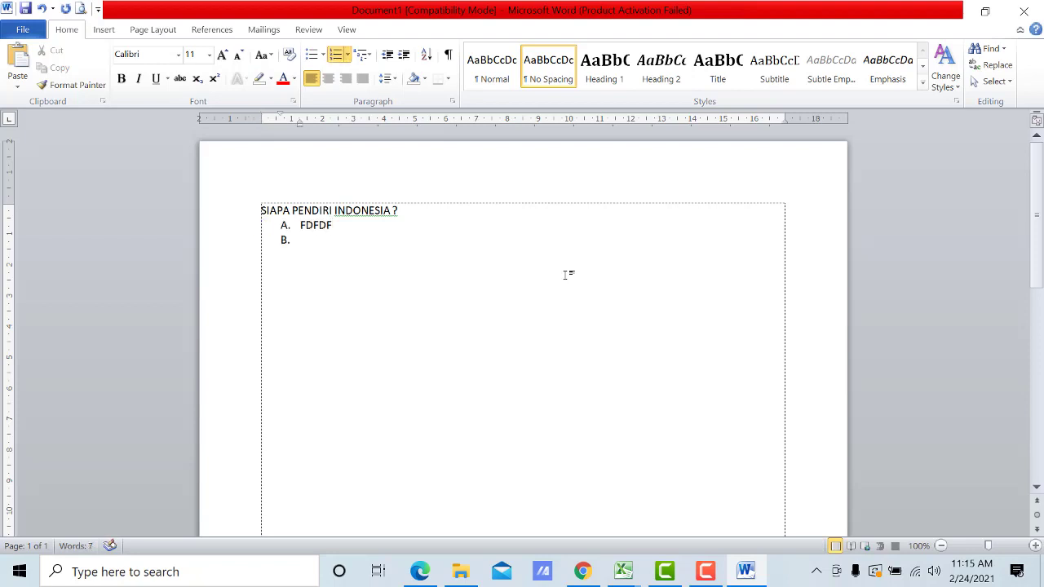
pyautogui.write('DFDFD')
pyautogui.press('Return')
pyautogui.write('FDFDF')
pyautogui.press('Return')
pyautogui.write('DFD')
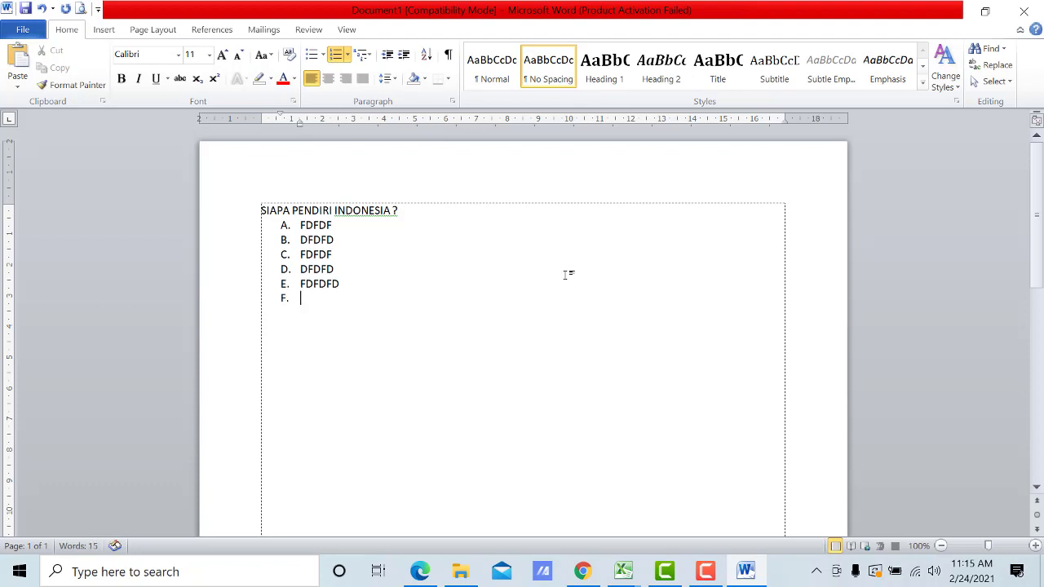
pyautogui.press('BackSpace')
pyautogui.write('ANSWER:')
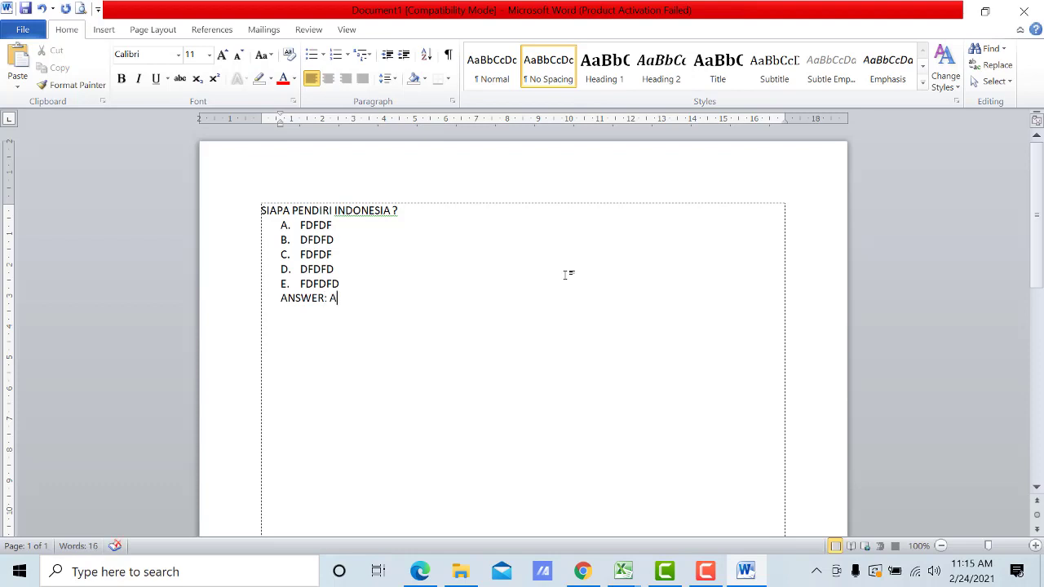
# Step: After a blank line, write the second question, "SIAPA NAMA ARTIS YANG SAAT INI SEDANG VIRAL?", without indentation
pyautogui.press('BackSpace')
pyautogui.write('SIAPA NAMA ARTIS YANG SAA')
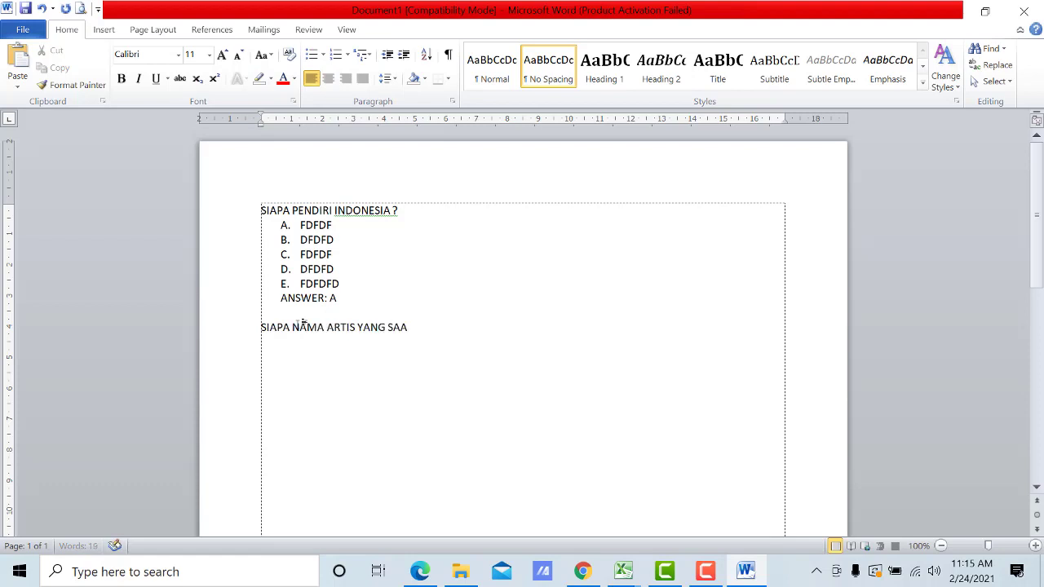
pyautogui.write('T INI SEDANG VIRAL?')
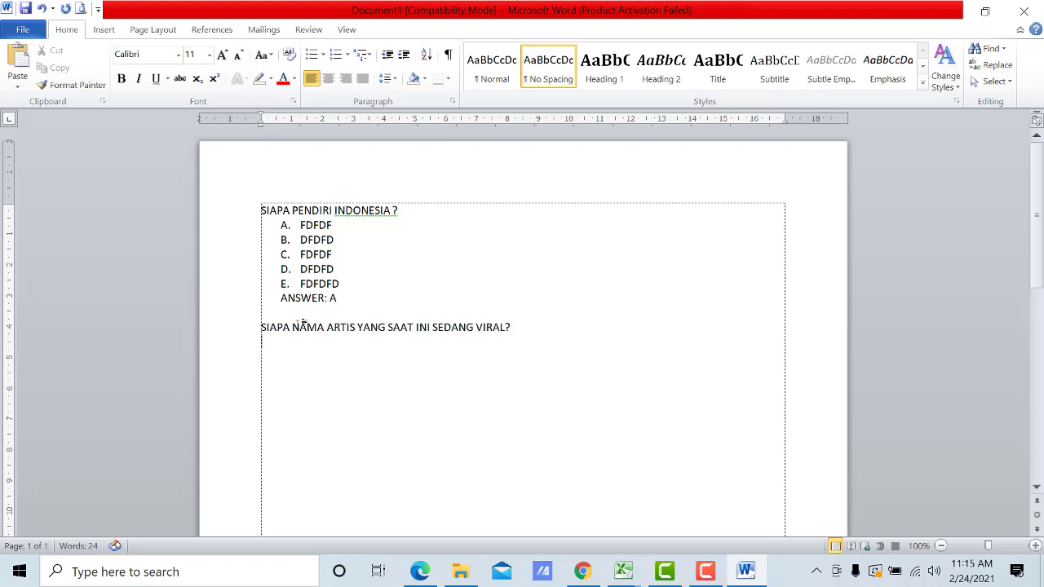
pyautogui.press('Return')
# Step: List the second question's choices: A FDFD, B RERE, C RERE, D RER and E ERE
pyautogui.write('A. FDFD')
pyautogui.press('Return')
pyautogui.write('RE')
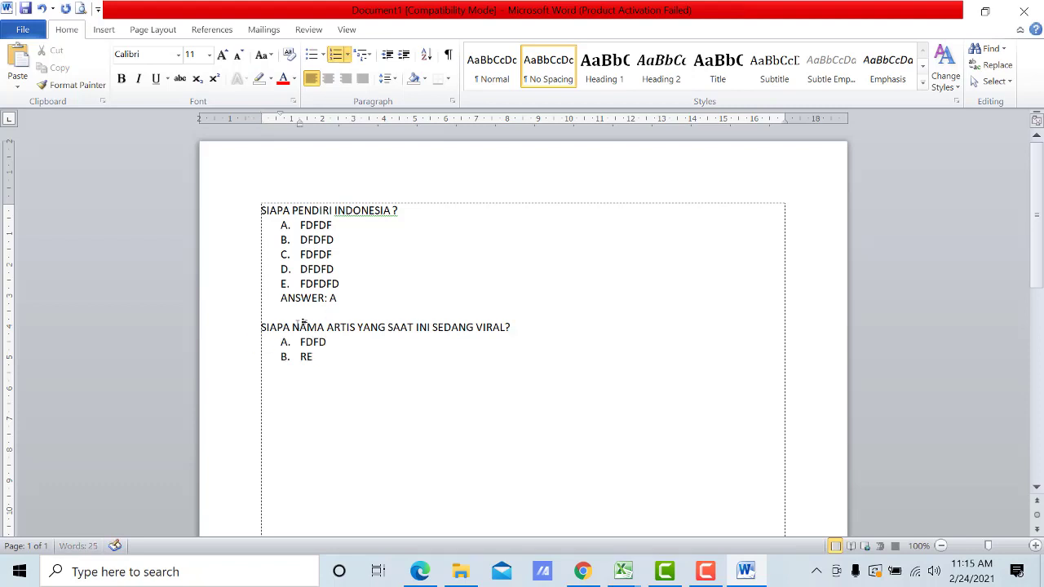
pyautogui.write('RE')
pyautogui.press('Return')
pyautogui.write('RER')
pyautogui.press('Return')
pyautogui.write('ERE')
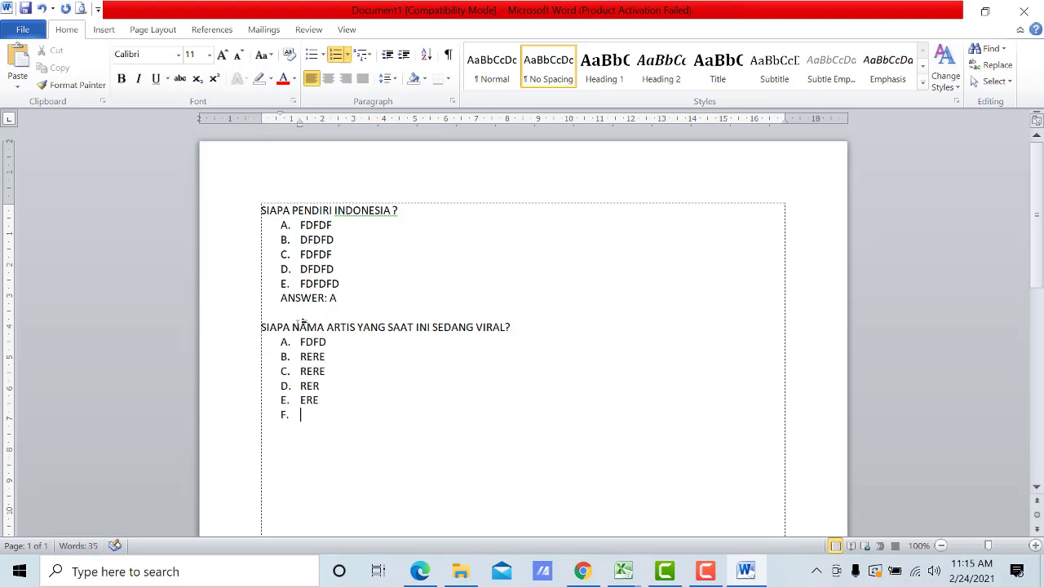
# Step: End the second question with the unnumbered line "ANSWER: D"
pyautogui.press('BackSpace')
pyautogui.write('ANSWE')
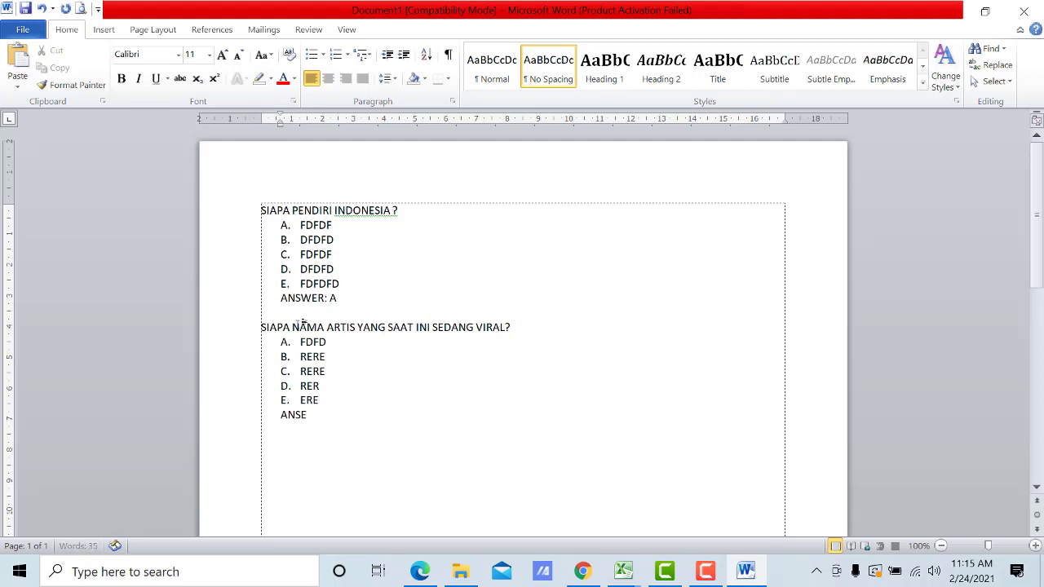
pyautogui.press('BackSpace')
pyautogui.write('WER:')
pyautogui.write(' D')
# Step: After a blank line, write the third question, "SIAPA NAMA GURU SD PAFORIT KALIAN?"
pyautogui.write('SIAPA NAMA')
pyautogui.write(' GURU')
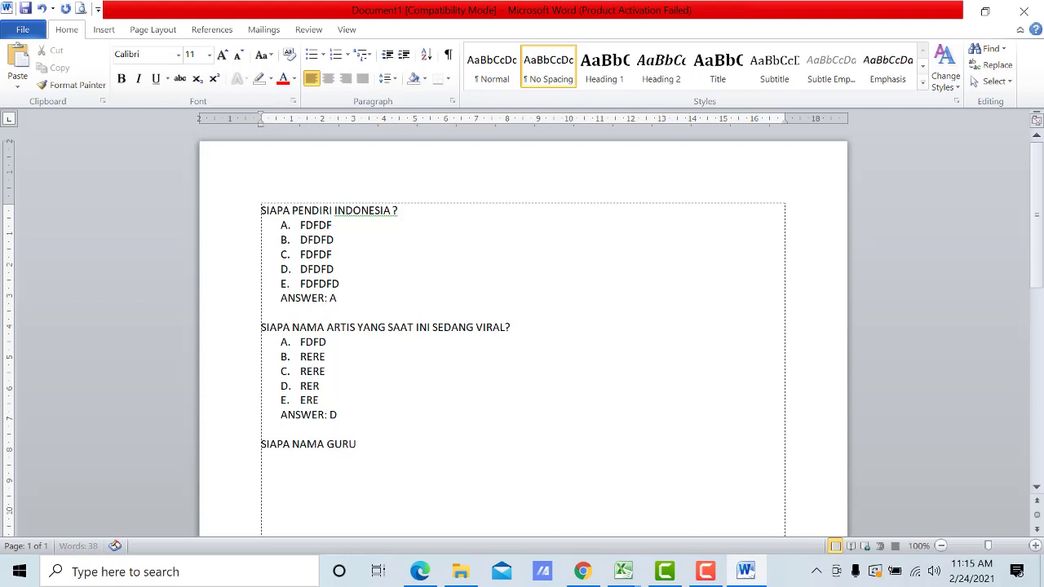
pyautogui.write(' SD FAPO')
pyautogui.press('BackSpace')
pyautogui.write('PAFORIT KALIAN?')
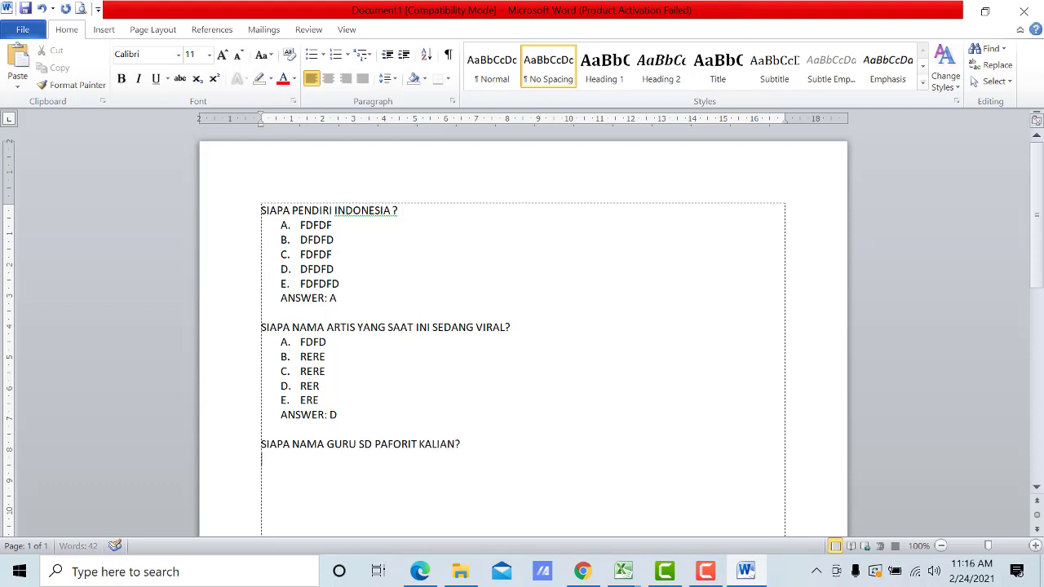
pyautogui.press('Return')
# Step: List the third question's choices: A DSFDF, B ERER, C ERER, D ERER and E ER
pyautogui.write('A. DSFDF')
pyautogui.press('Return')
pyautogui.write('ERER')
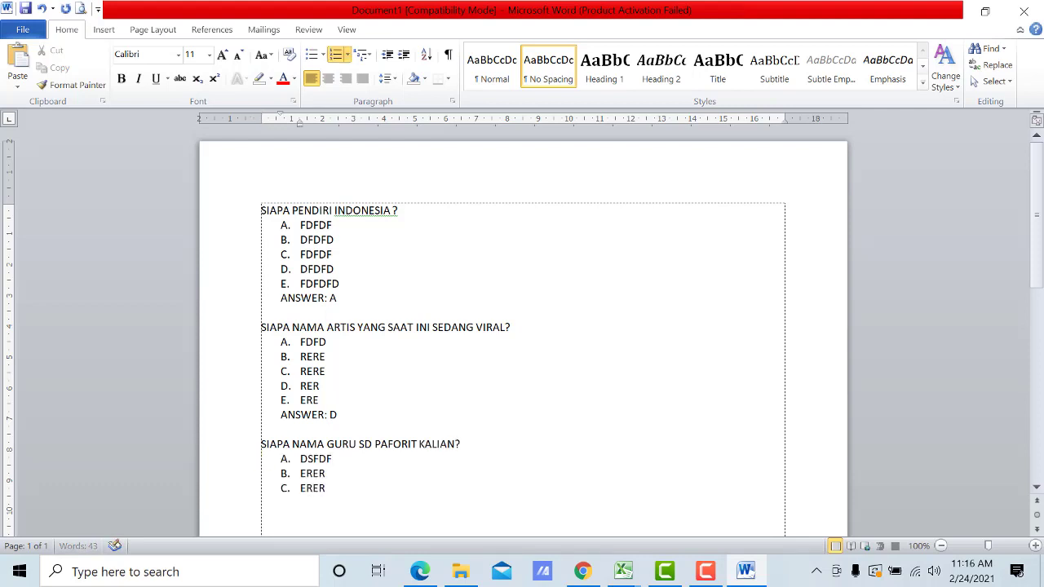
pyautogui.press('Return')
pyautogui.write('ERER')
pyautogui.press('Return')
pyautogui.write('ER')
pyautogui.press('Return')
# Step: End the third question with the unnumbered line "ANSWER: C"
pyautogui.scroll(-1, 354, 412)
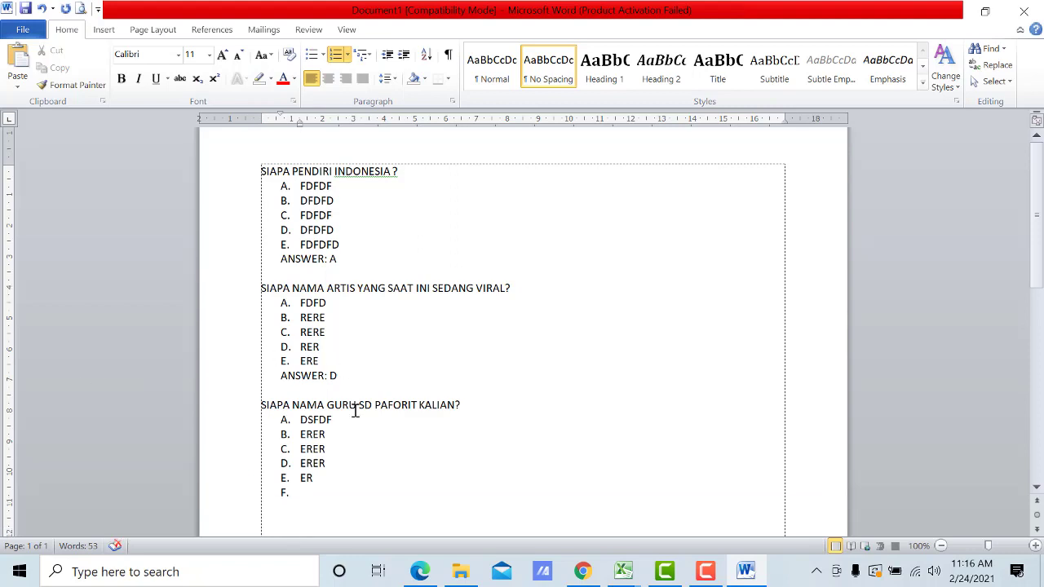
pyautogui.scroll(-2, 355, 411)
pyautogui.press('BackSpace')
pyautogui.press('BackSpace')
pyautogui.write('AN')
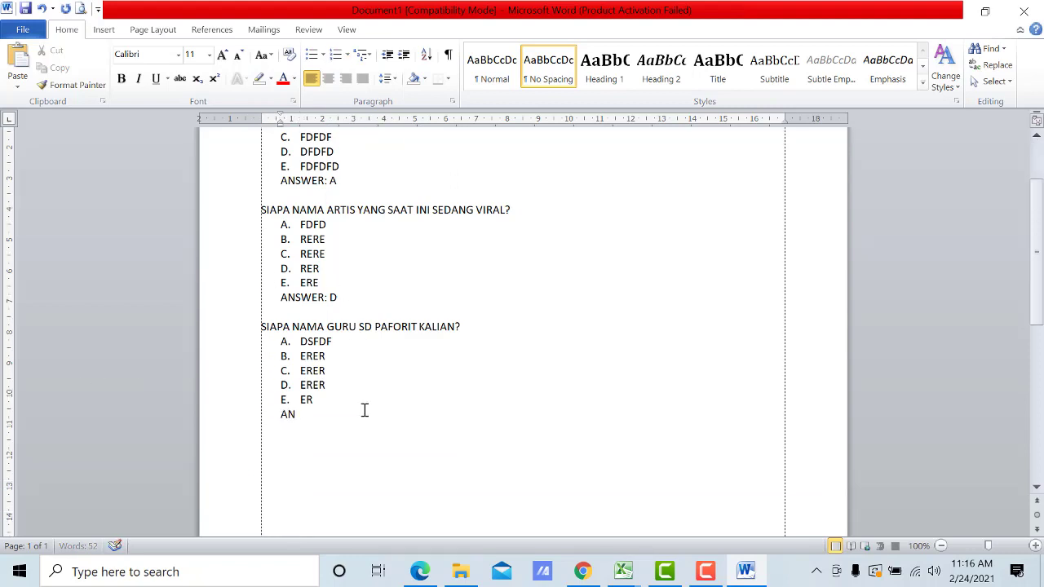
pyautogui.write('SWER: C')
pyautogui.scroll(2, 348, 403)
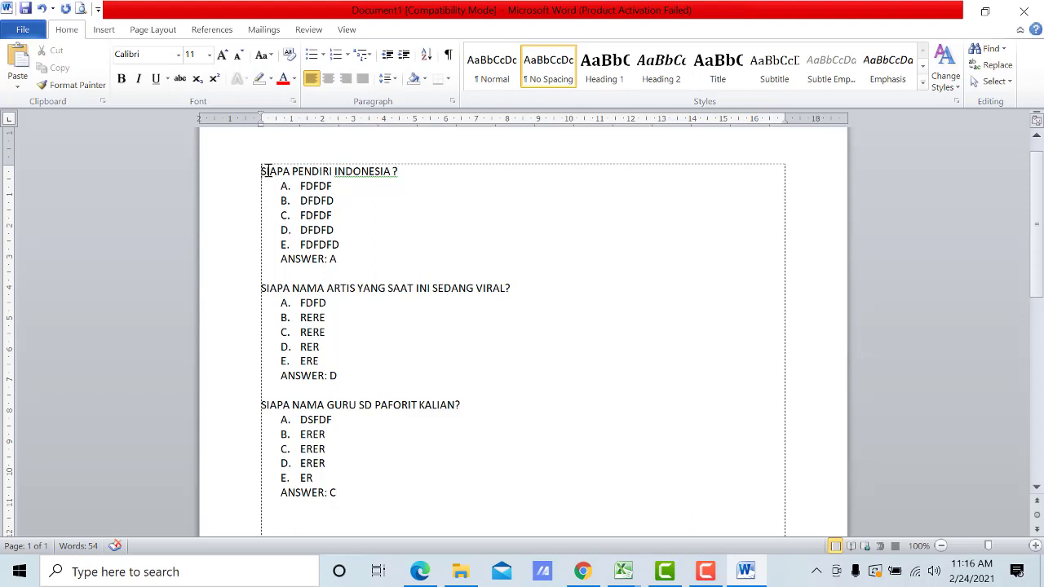
pyautogui.moveTo(261, 171); pyautogui.dragTo(357, 256)
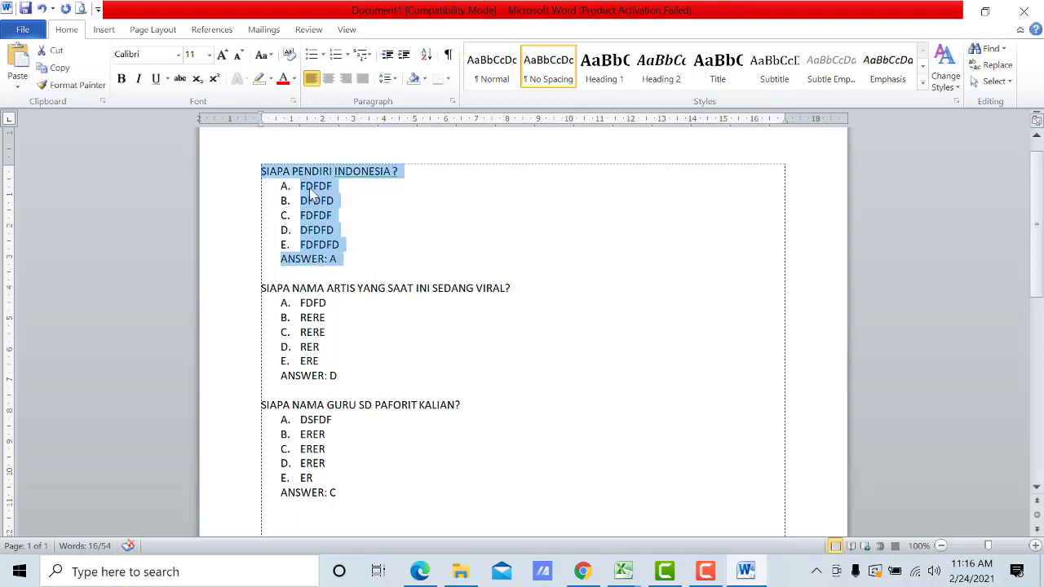
pyautogui.click(342, 269)
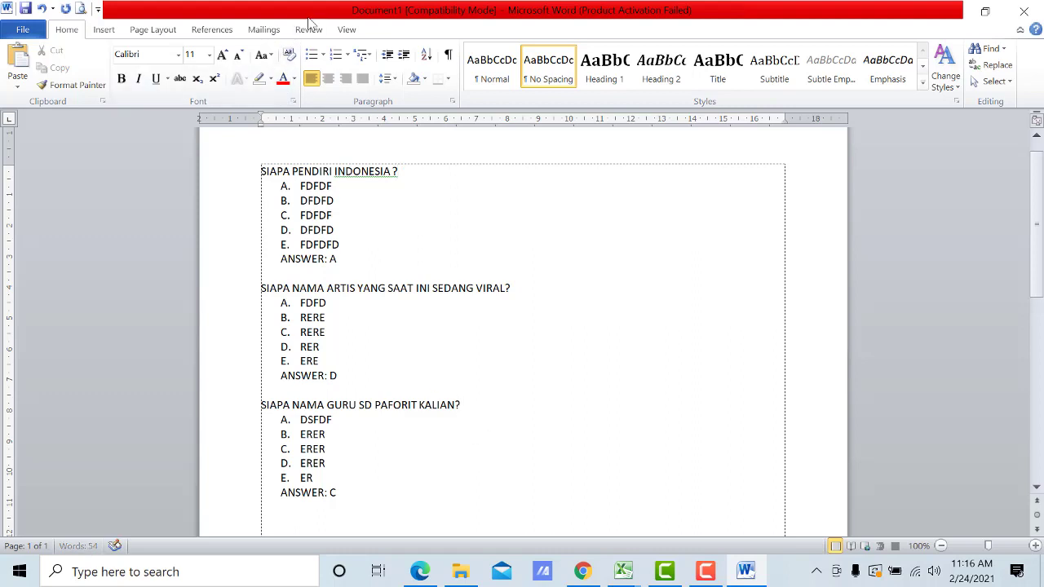
pyautogui.click(105, 30)
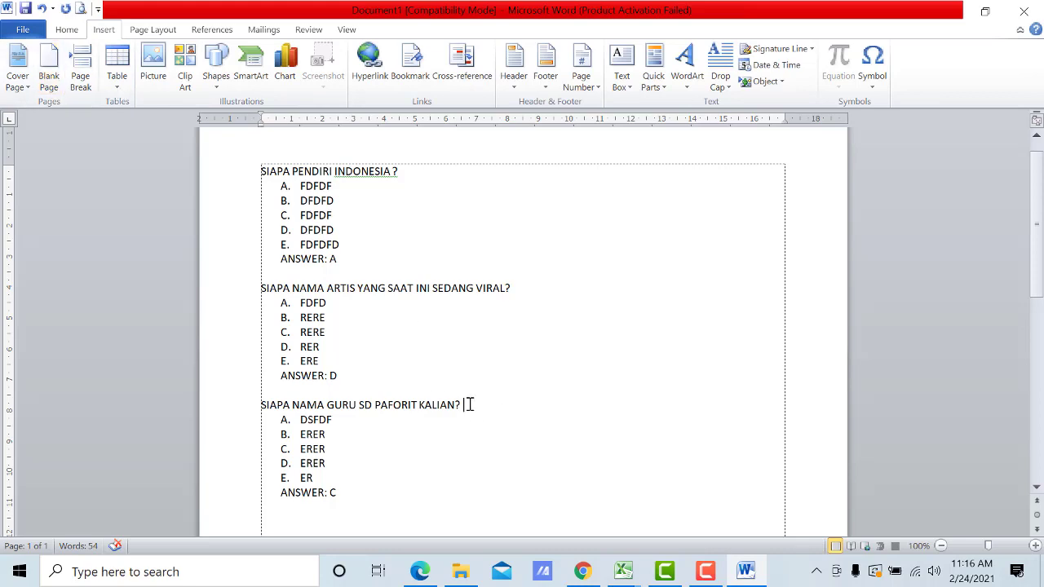
# Step: Save the document as a Plain Text file named SIAPA PENDIRI INDONESIA in the Documents folder
pyautogui.click(22, 30)
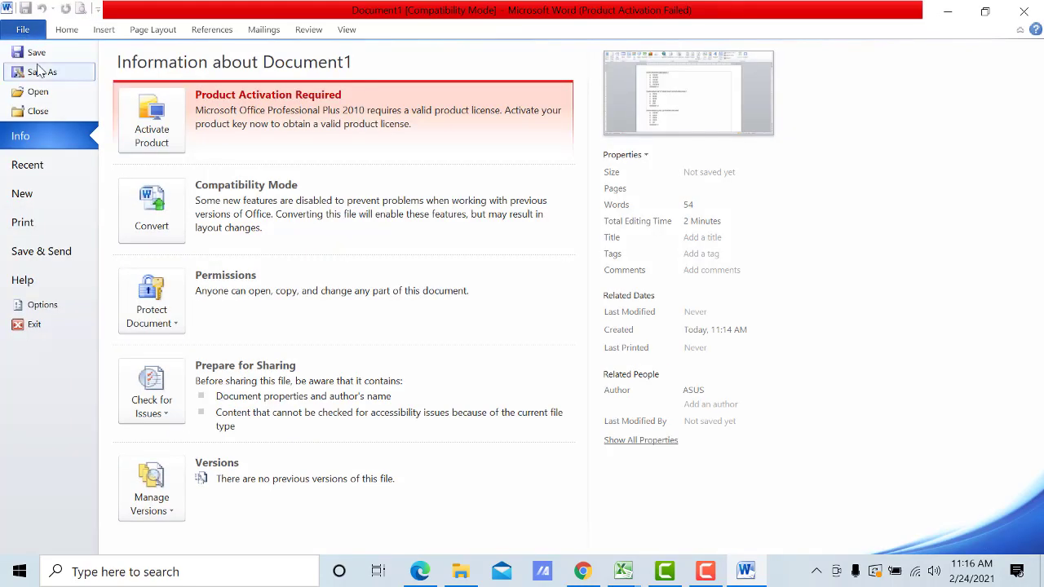
pyautogui.click(38, 71)
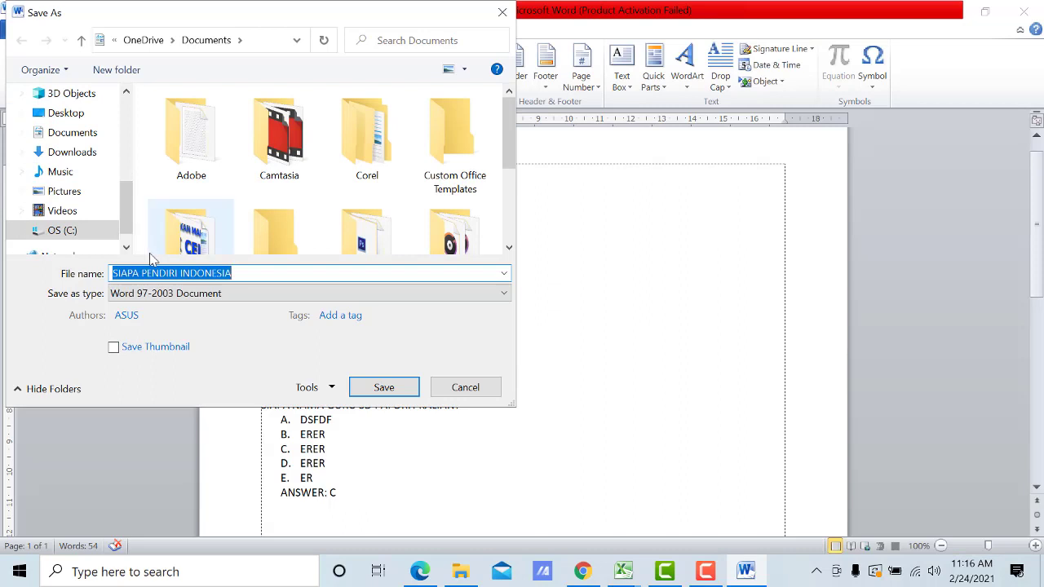
pyautogui.click(163, 293)
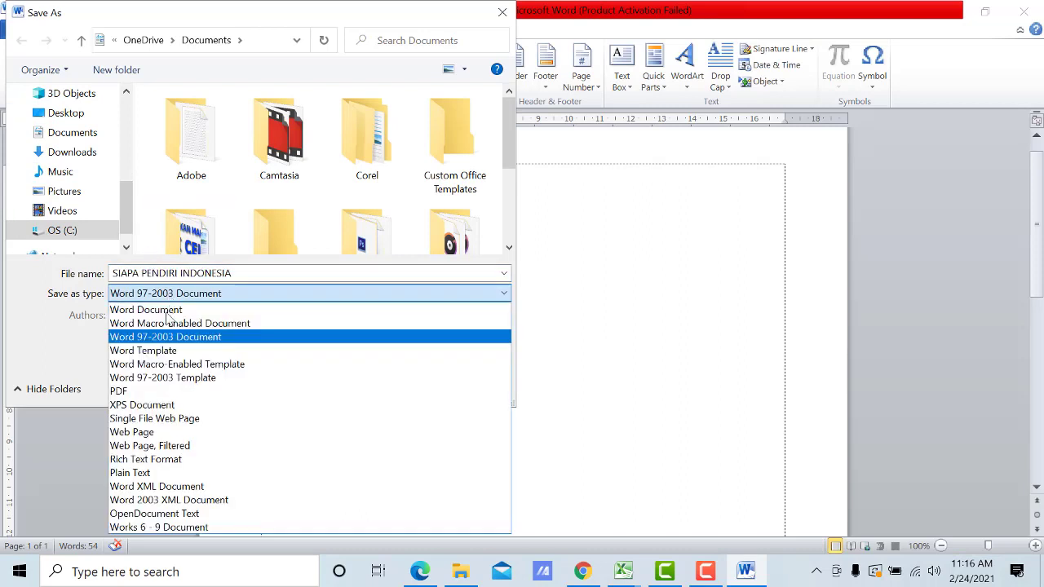
pyautogui.click(160, 475)
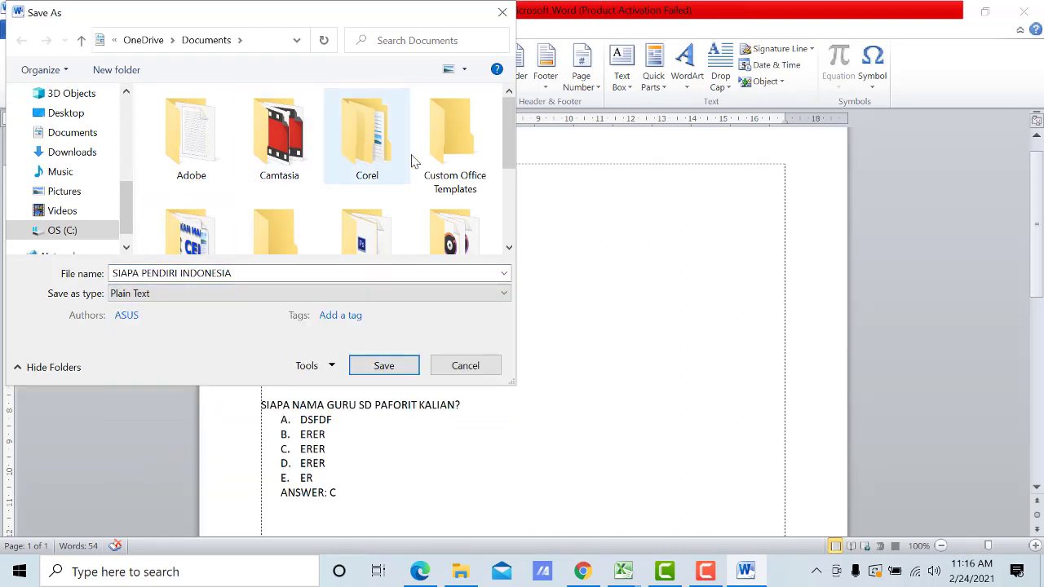
pyautogui.scroll(-2, 400, 209)
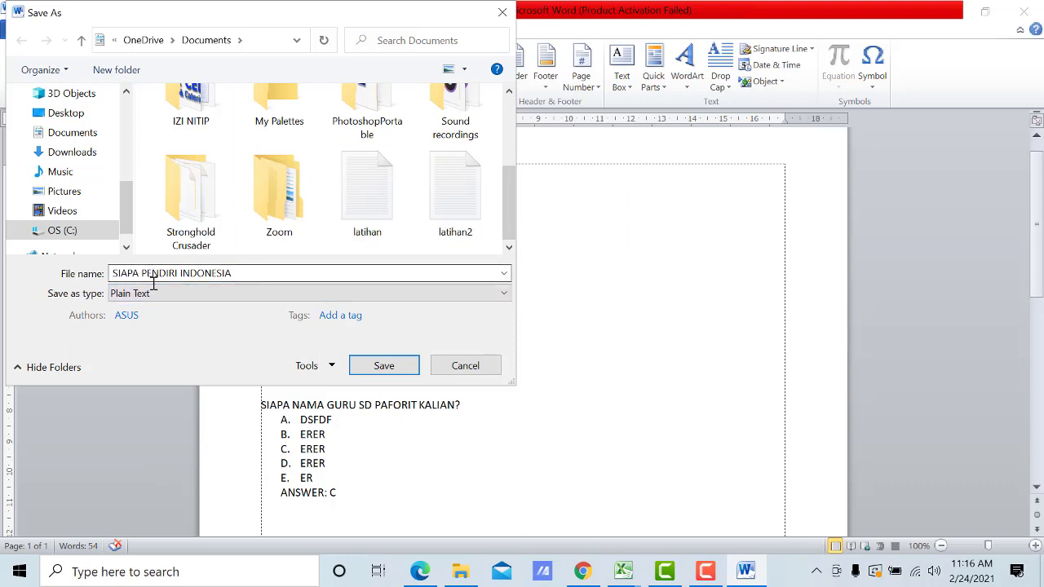
pyautogui.click(382, 367)
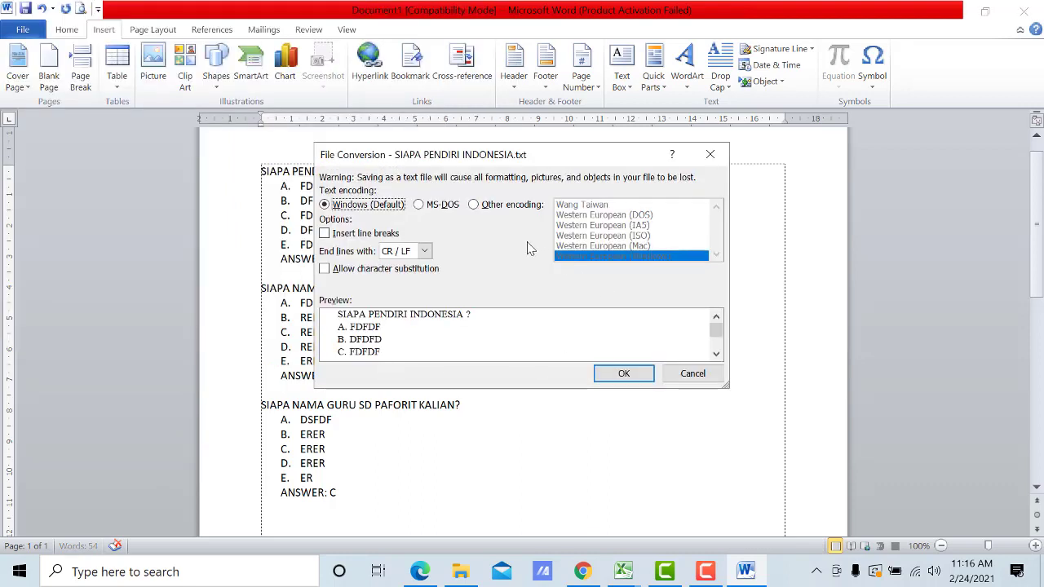
# Step: Set the text file's encoding to Unicode (UTF-8) and complete the file conversion
pyautogui.click(495, 209)
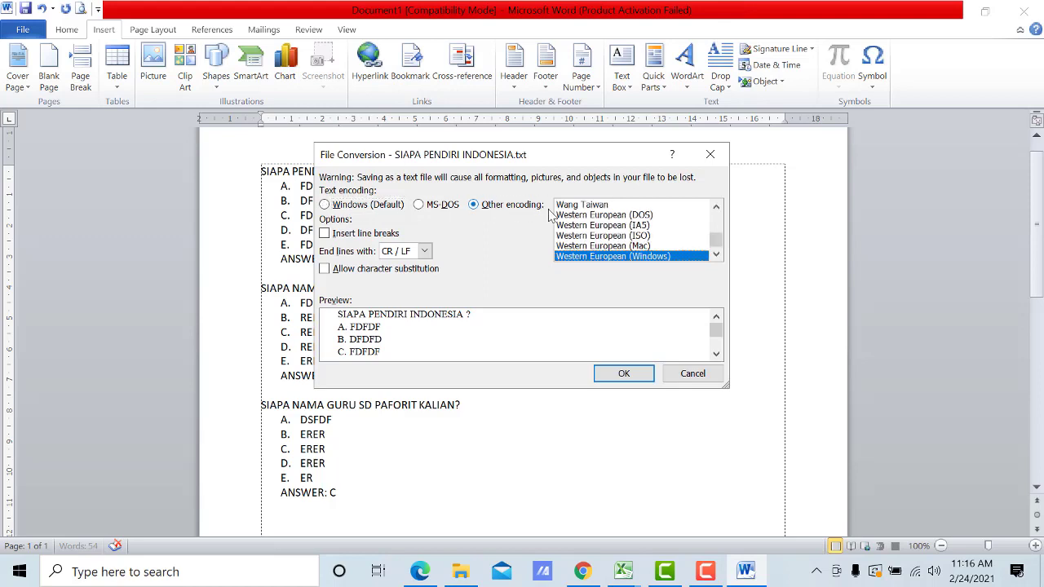
pyautogui.scroll(1, 660, 226)
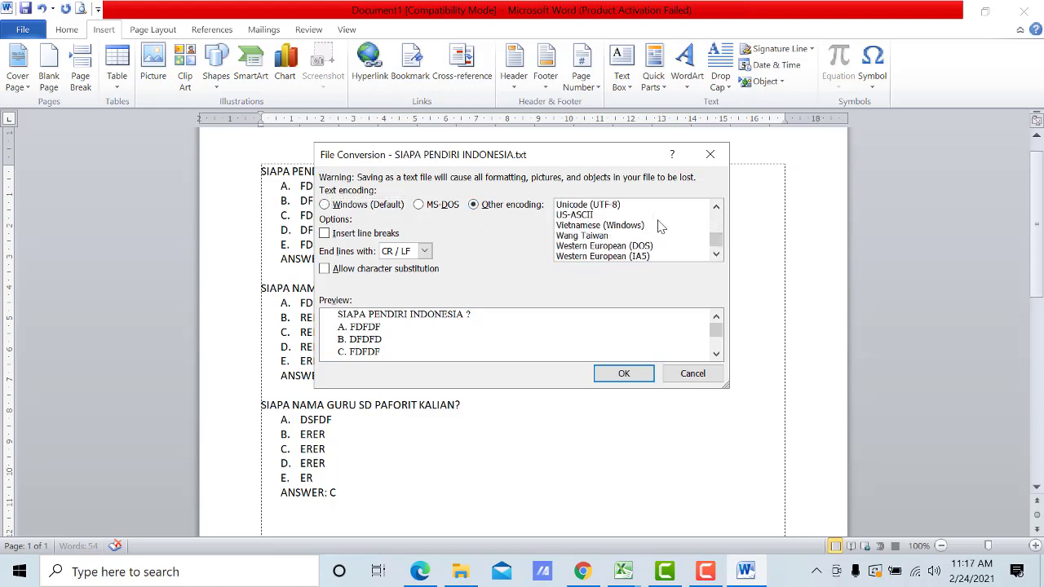
pyautogui.click(575, 205)
pyautogui.scroll(1, 579, 210)
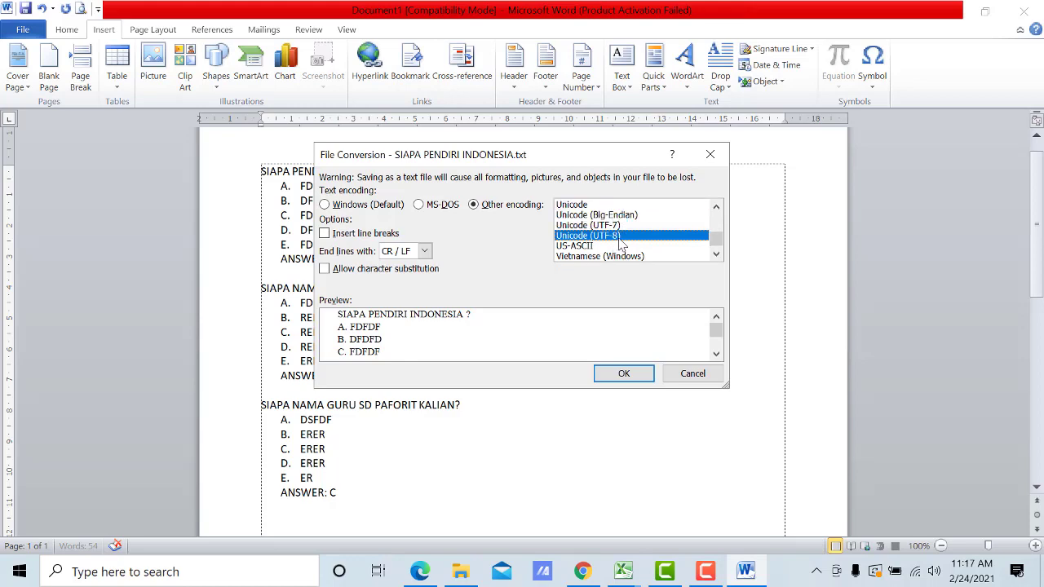
pyautogui.click(632, 376)
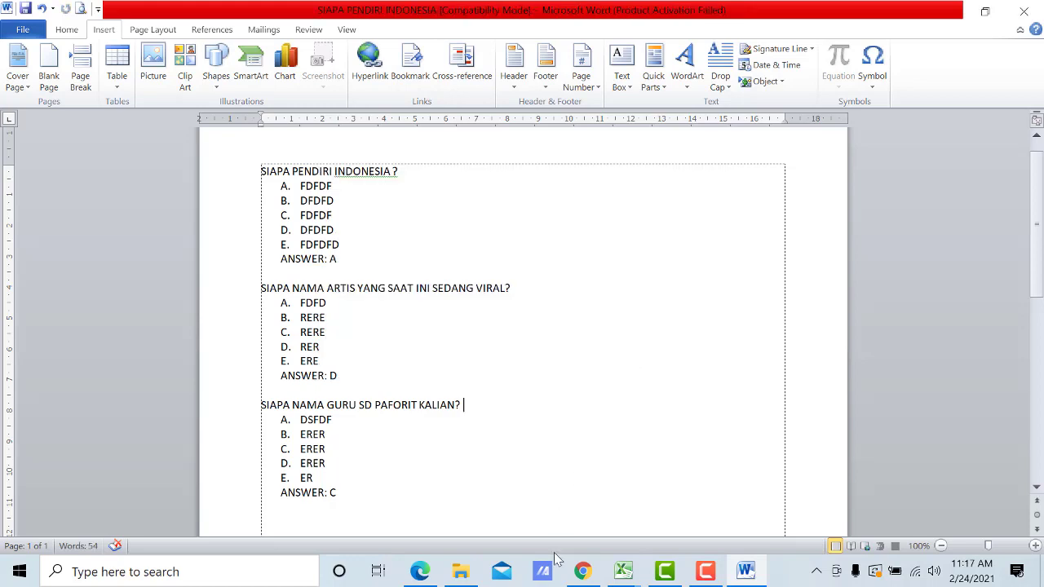
# Step: Switch to the CBT site in Chrome and open the UJIAN SEKOLAH TP 2021/2022 category in course management
pyautogui.click(582, 571)
pyautogui.click(487, 399)
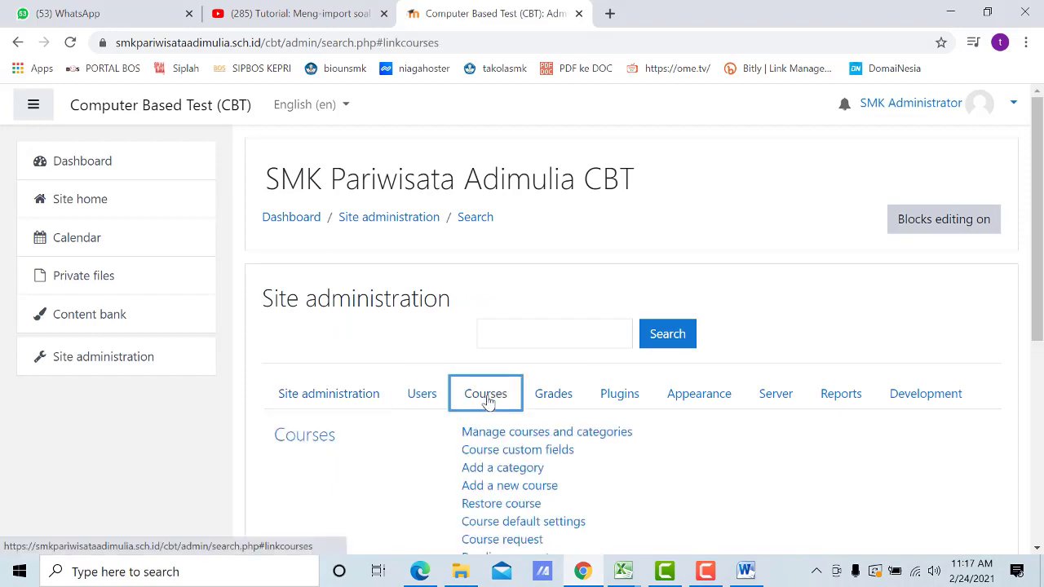
pyautogui.click(490, 434)
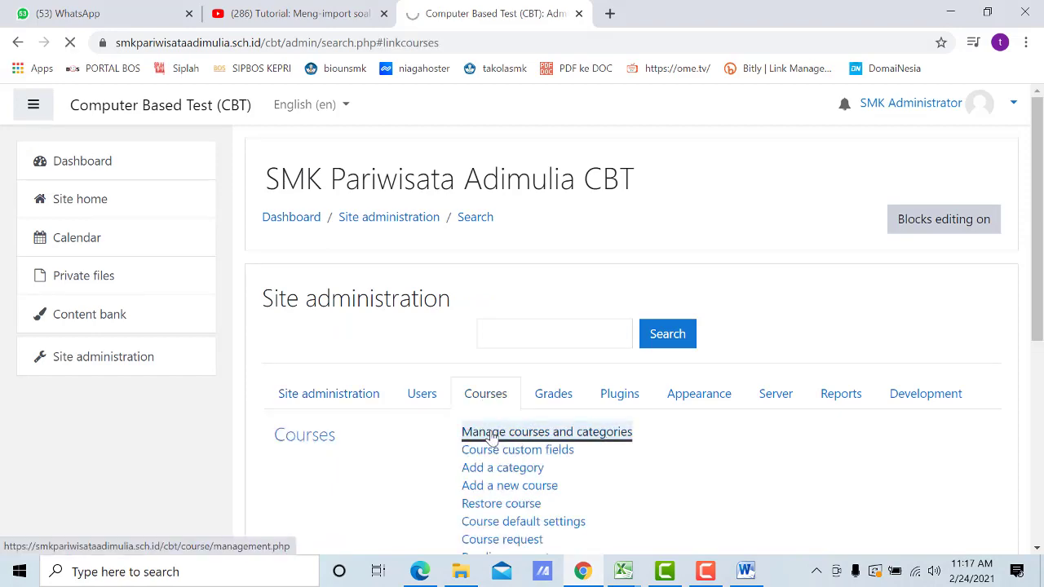
pyautogui.scroll(-3, 490, 432)
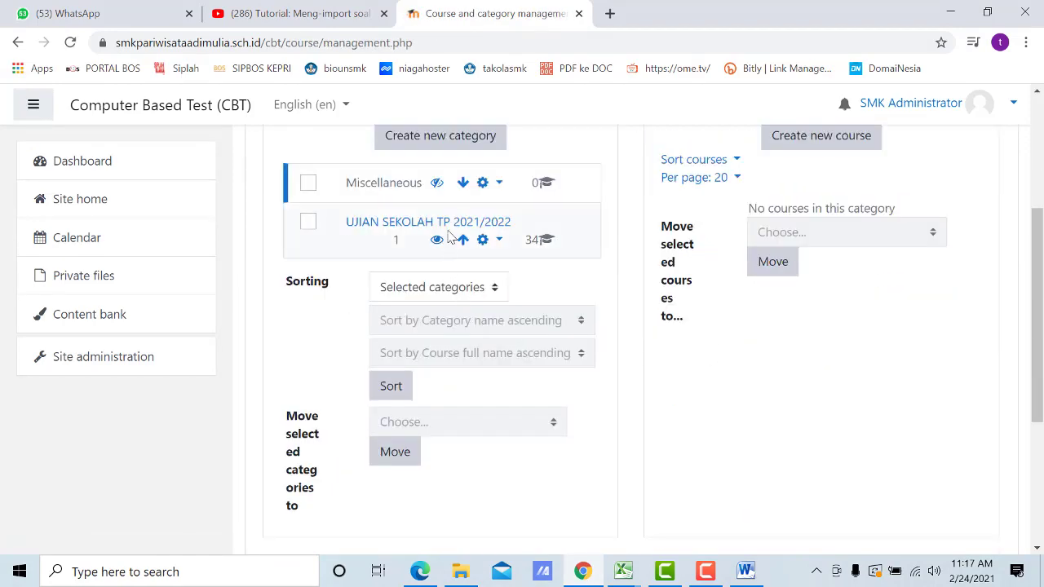
pyautogui.click(447, 224)
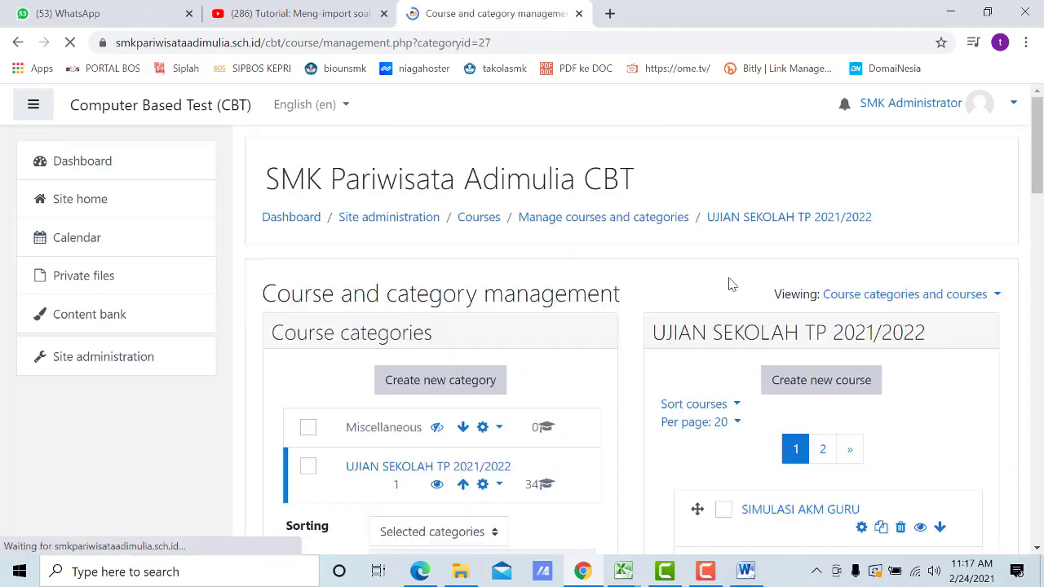
# Step: Open the SIMULASI AKM GURU course and its TES quiz
pyautogui.scroll(-2, 729, 285)
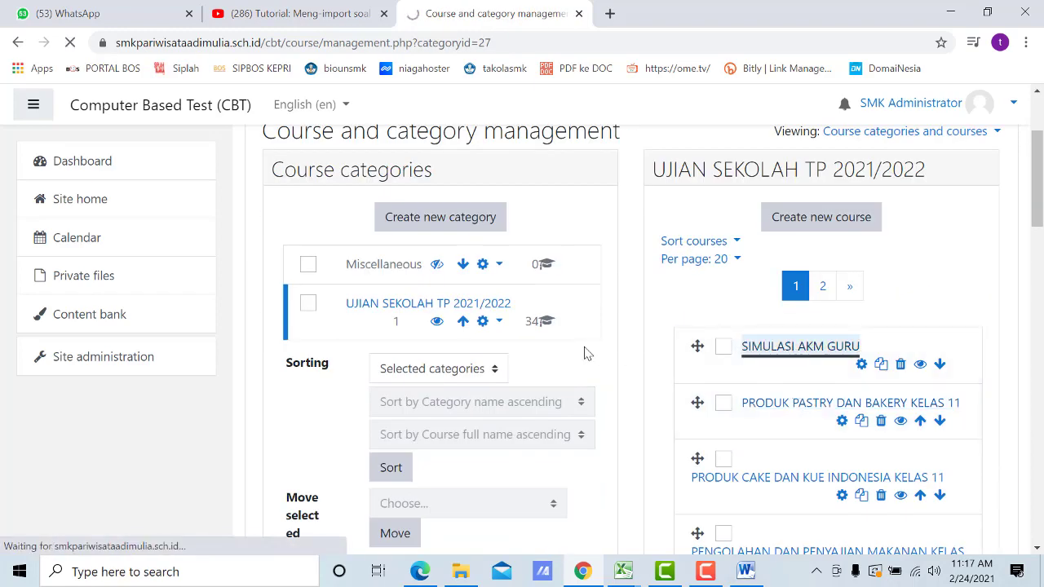
pyautogui.scroll(-15, 582, 349)
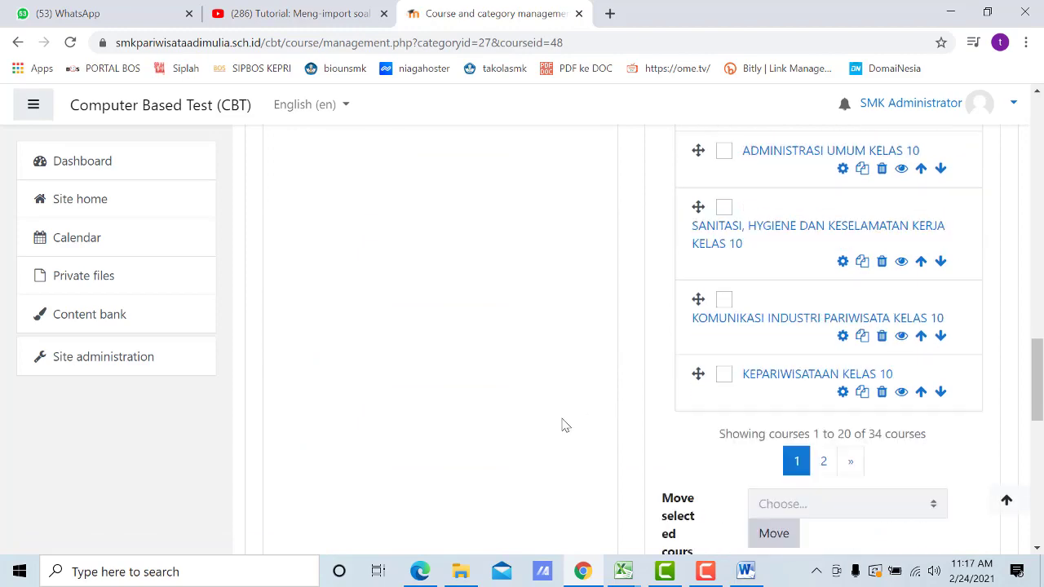
pyautogui.scroll(-5, 561, 424)
pyautogui.click(475, 317)
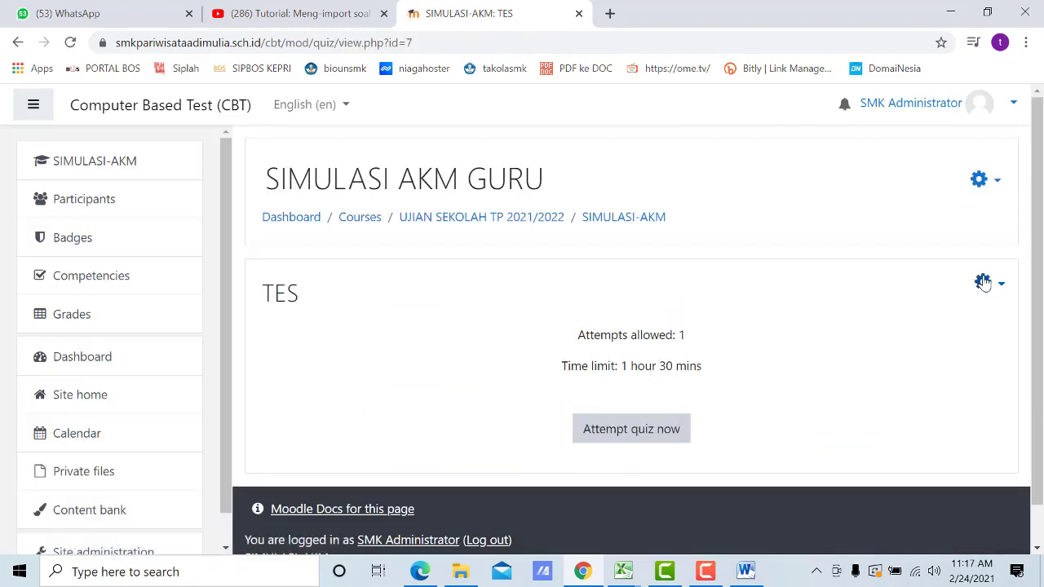
# Step: Open the question import page for the TES quiz
pyautogui.click(983, 283)
pyautogui.scroll(-3, 984, 284)
pyautogui.click(893, 510)
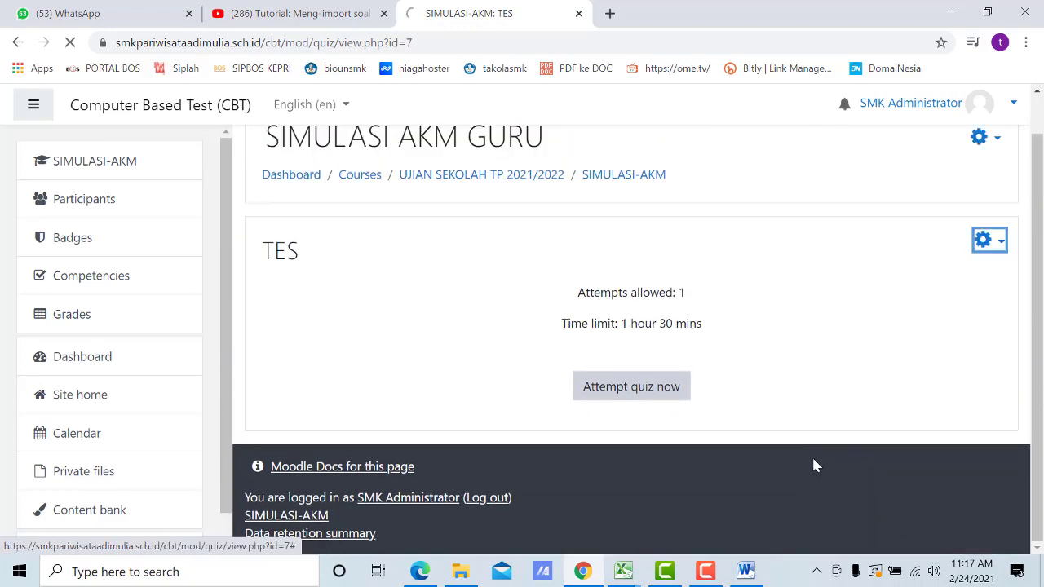
# Step: Choose Aiken format as the file format for the question import
pyautogui.scroll(-2, 689, 388)
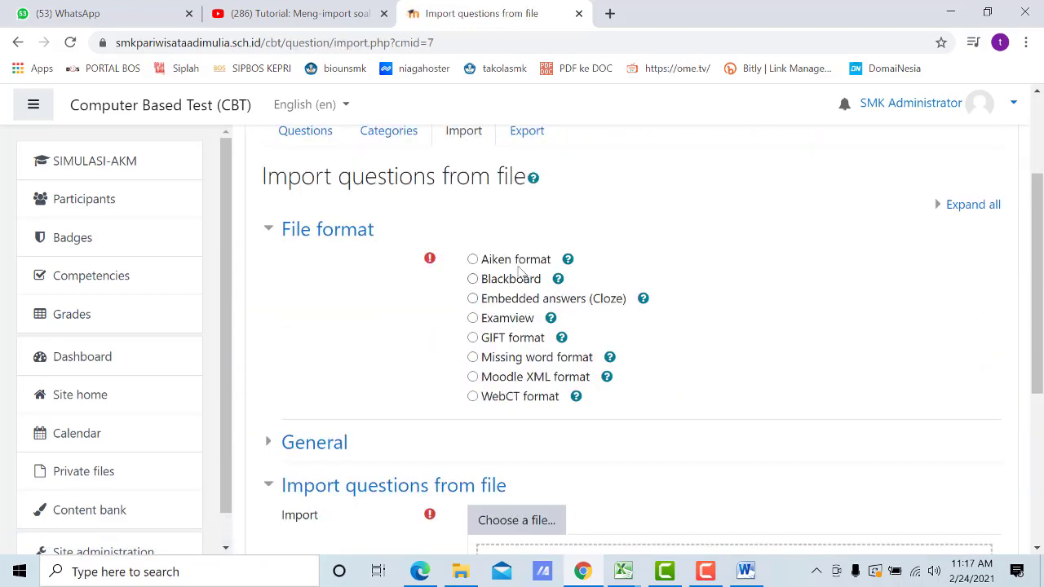
pyautogui.click(505, 261)
pyautogui.click(487, 280)
pyautogui.click(530, 259)
# Step: Expand the general import settings and choose Default for SIMULASI-AKM as the import category
pyautogui.scroll(-2, 527, 421)
pyautogui.click(320, 280)
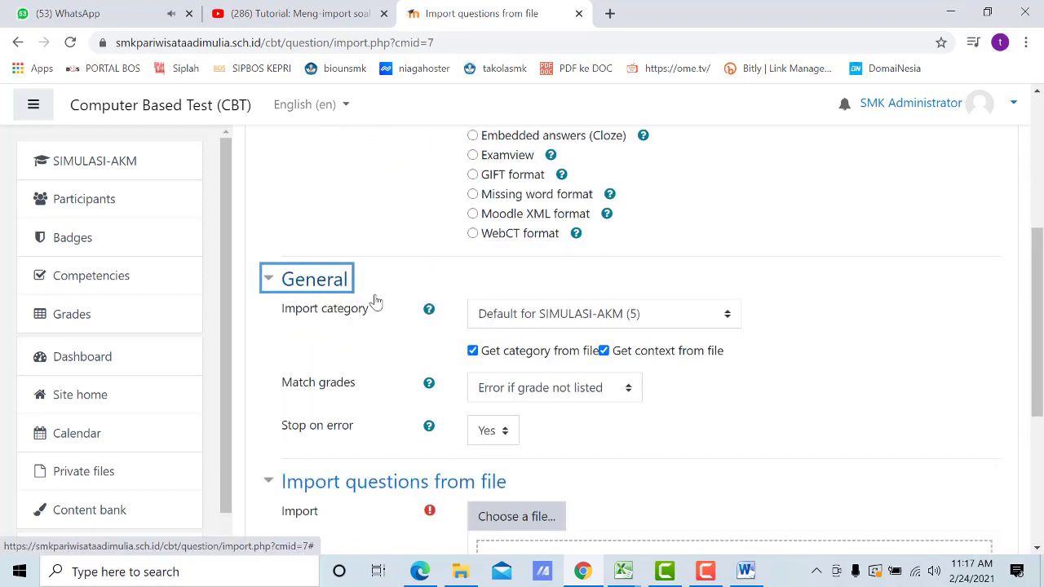
pyautogui.click(674, 322)
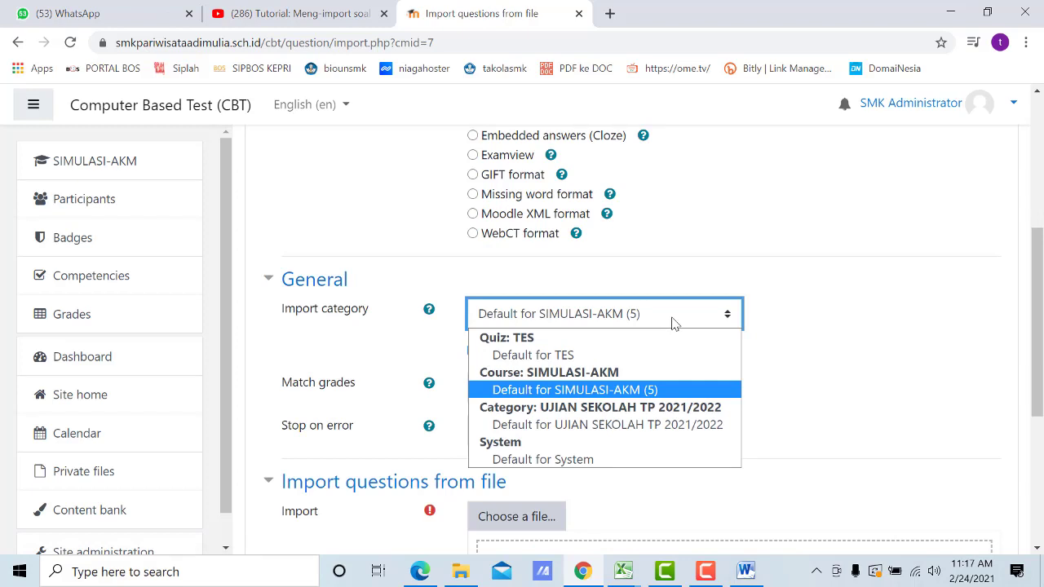
pyautogui.click(575, 390)
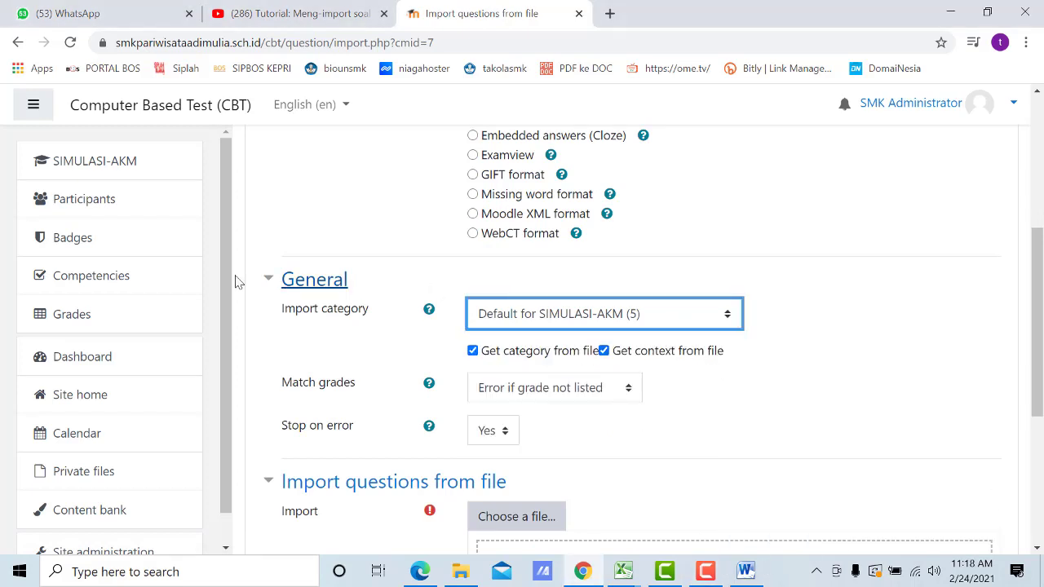
pyautogui.click(268, 278)
pyautogui.click(512, 342)
pyautogui.scroll(-3, 513, 343)
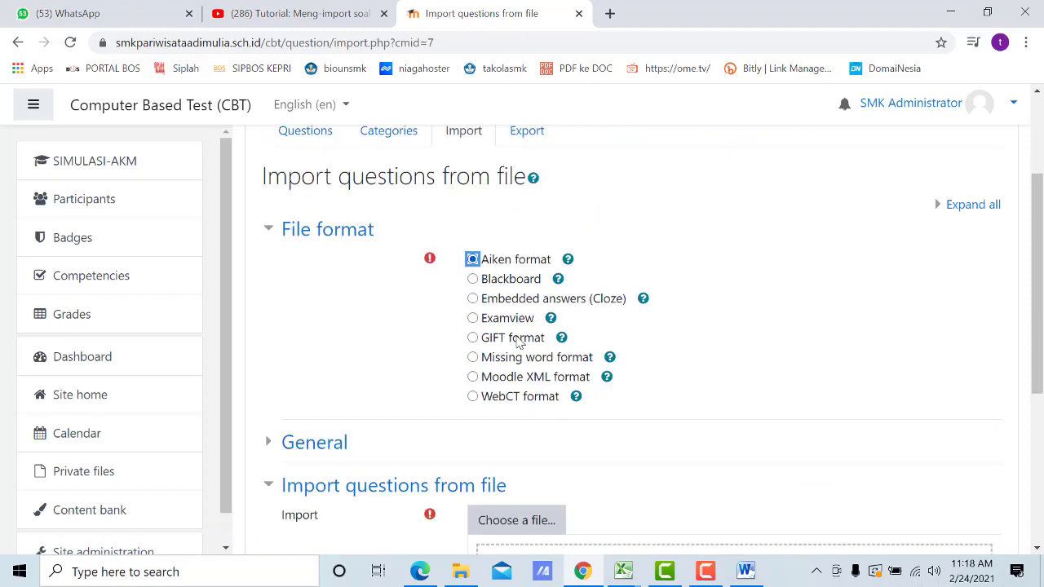
pyautogui.click(323, 282)
pyautogui.scroll(-1, 490, 269)
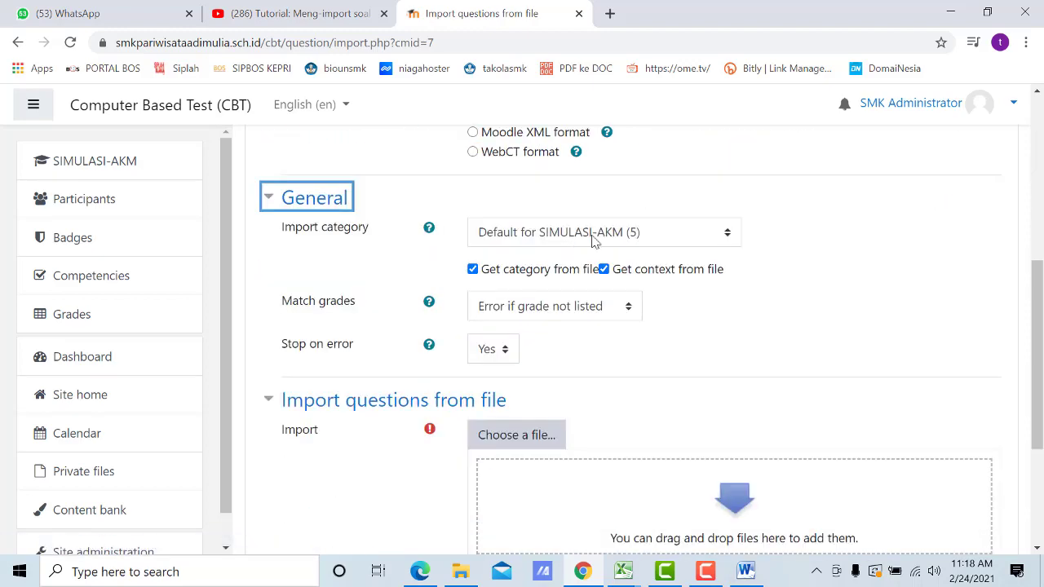
pyautogui.click(594, 236)
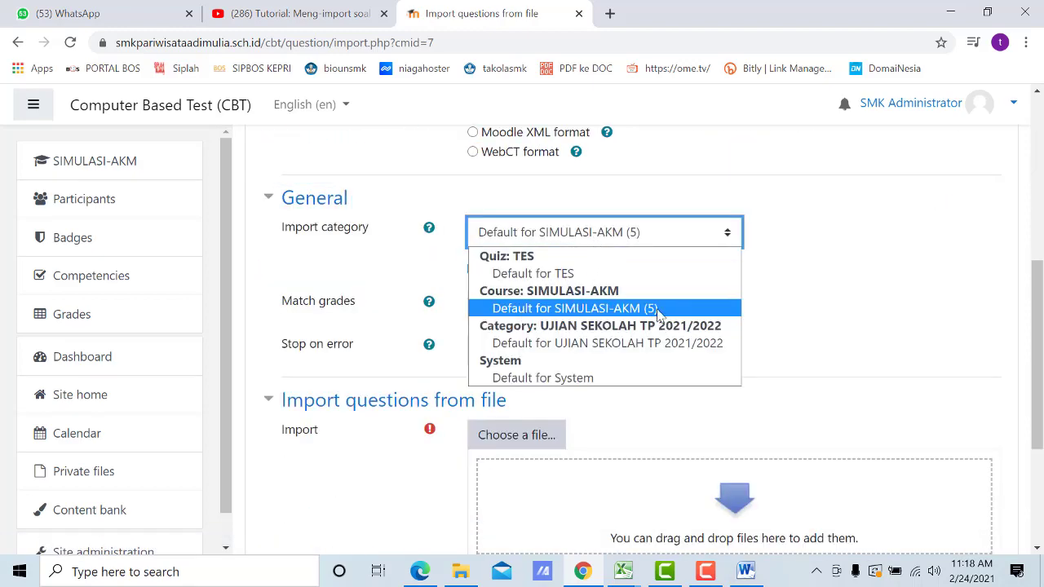
pyautogui.click(611, 313)
# Step: Upload the text file SIAPA PENDIRI INDONESIA.txt from the Documents folder as the question import file
pyautogui.scroll(-2, 567, 311)
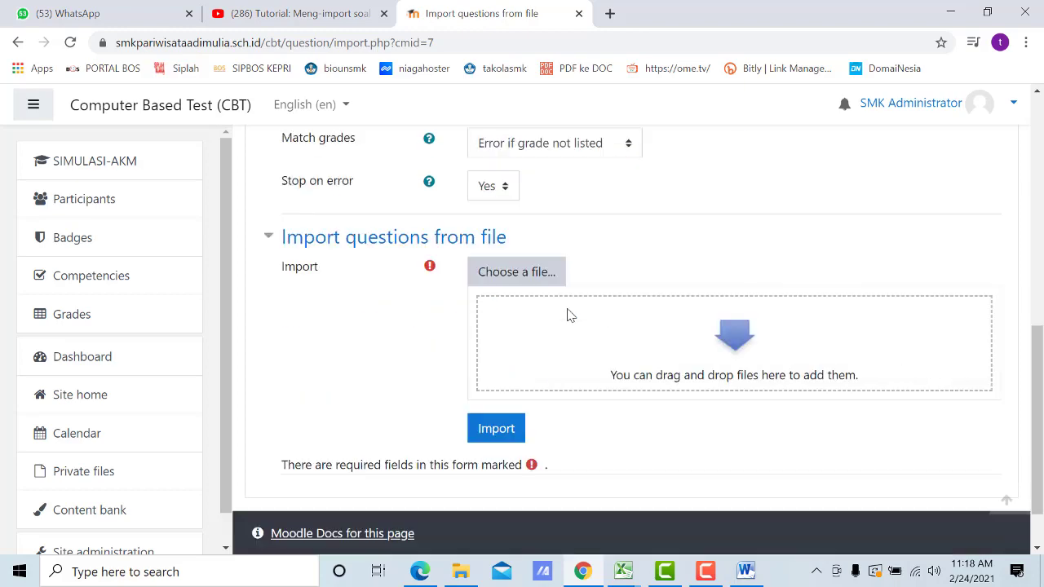
pyautogui.click(530, 279)
pyautogui.click(263, 271)
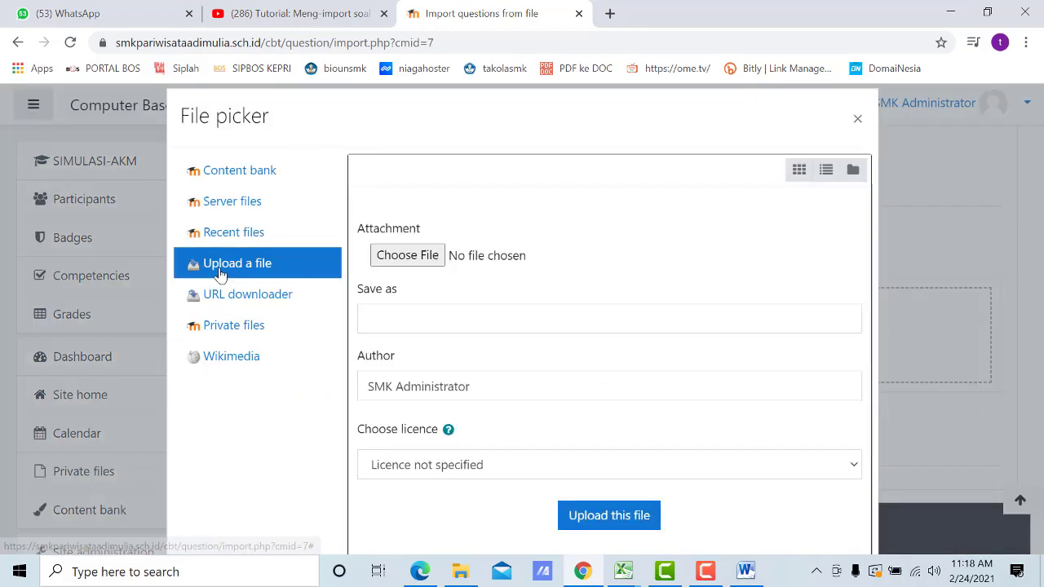
pyautogui.click(430, 260)
pyautogui.scroll(-3, 225, 237)
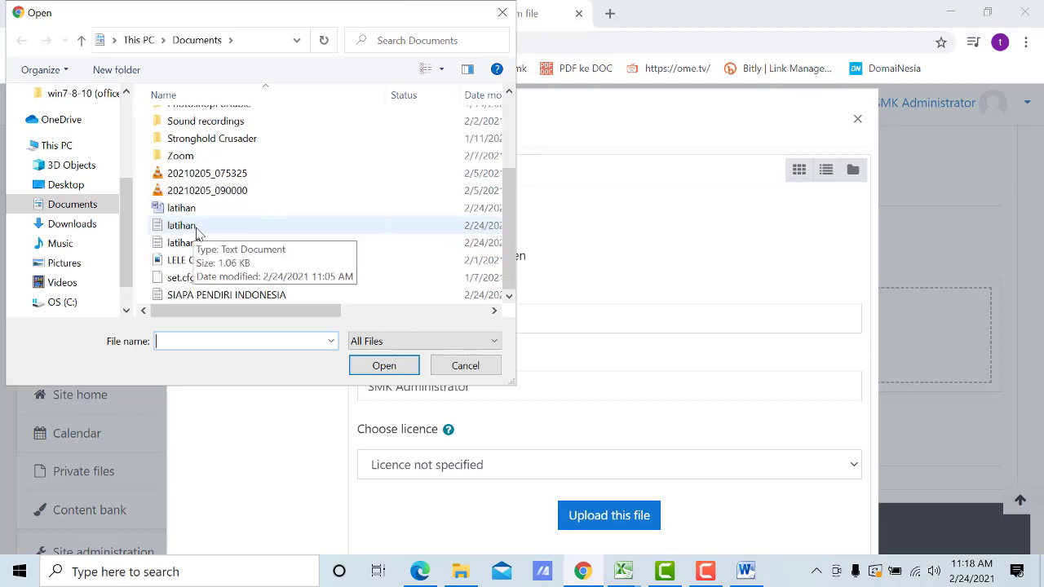
pyautogui.click(222, 295)
pyautogui.click(397, 371)
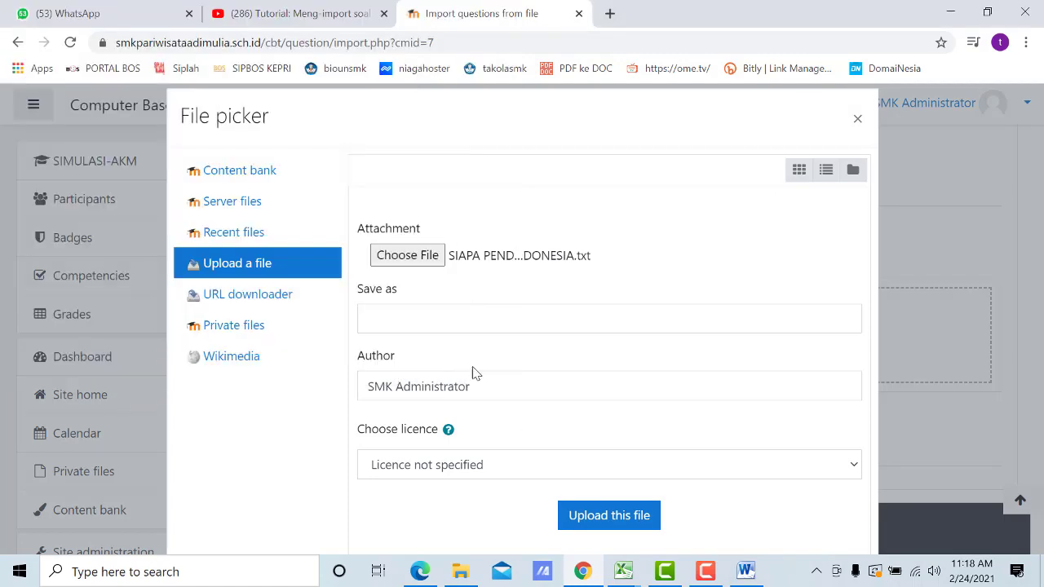
pyautogui.click(638, 526)
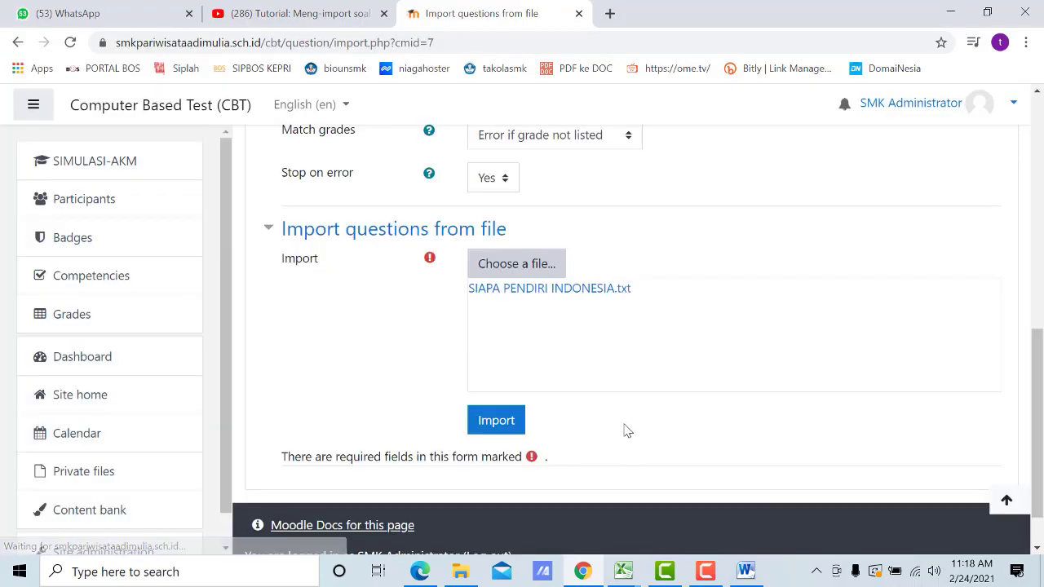
# Step: Import the questions from the uploaded file, check the list of imported questions and continue to the question bank
pyautogui.click(494, 363)
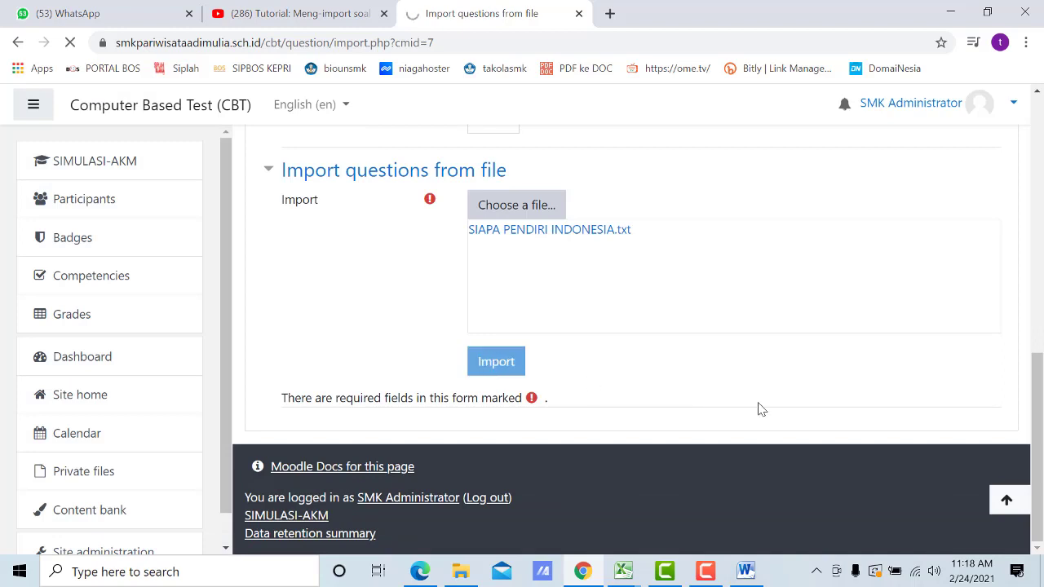
pyautogui.scroll(-2, 685, 387)
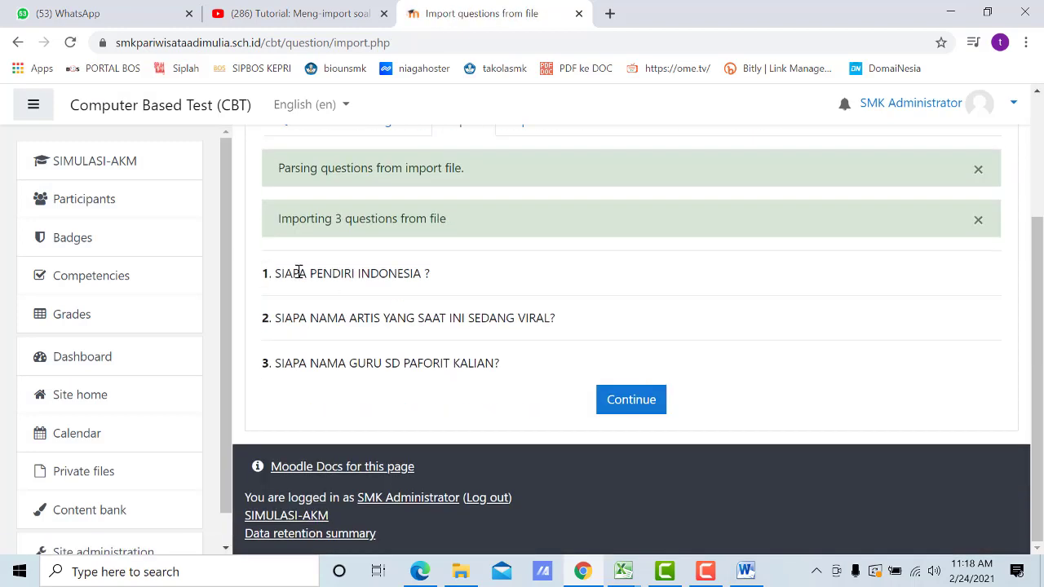
pyautogui.moveTo(264, 273); pyautogui.dragTo(511, 364)
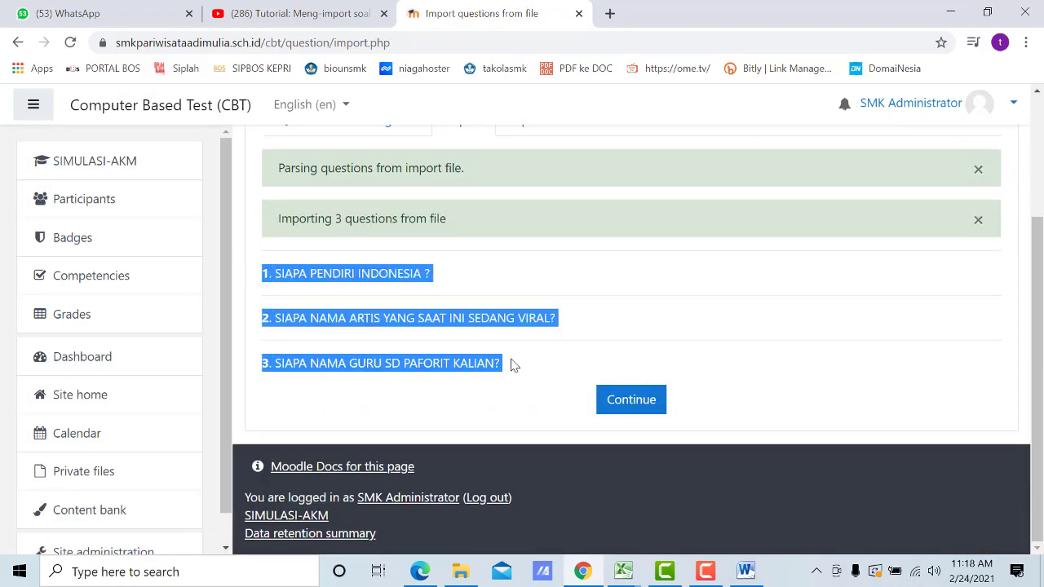
pyautogui.click(514, 364)
pyautogui.click(622, 403)
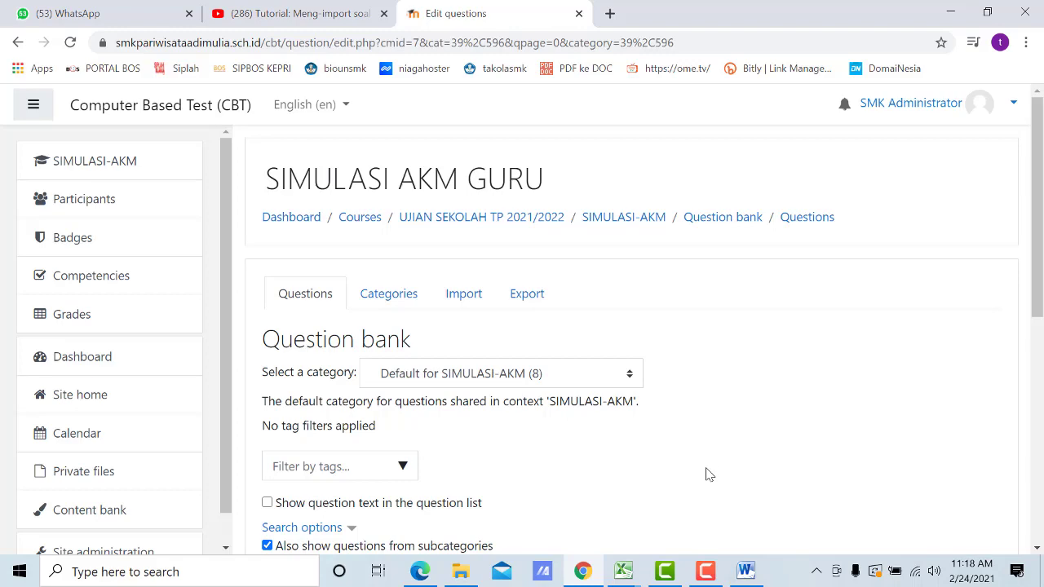
# Step: Switch to Word and review the layout of questions, answer options and ANSWER lines in the SIAPA PENDIRI INDONESIA document
pyautogui.click(746, 571)
pyautogui.click(380, 330)
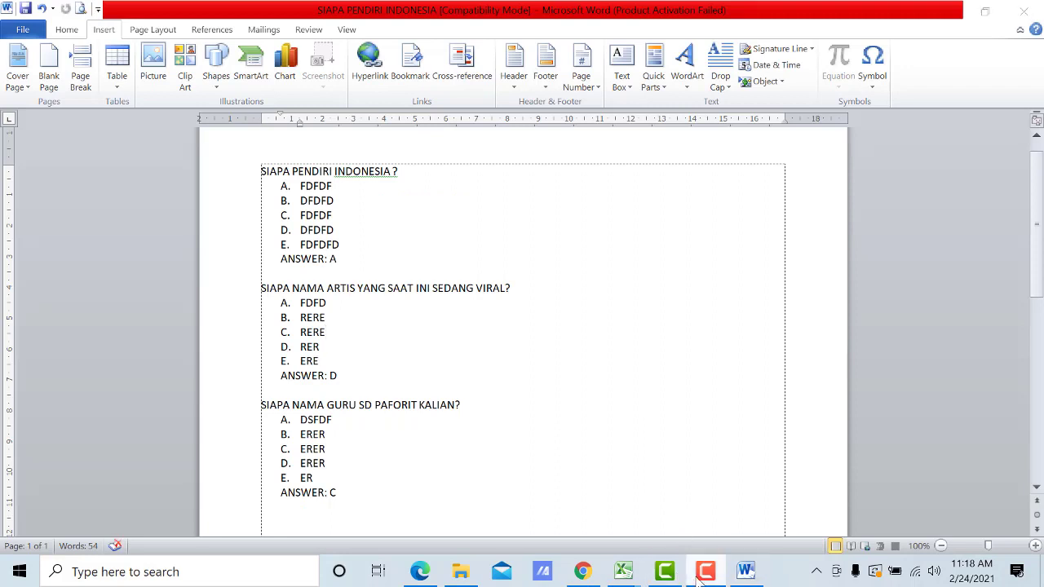
pyautogui.click(370, 489)
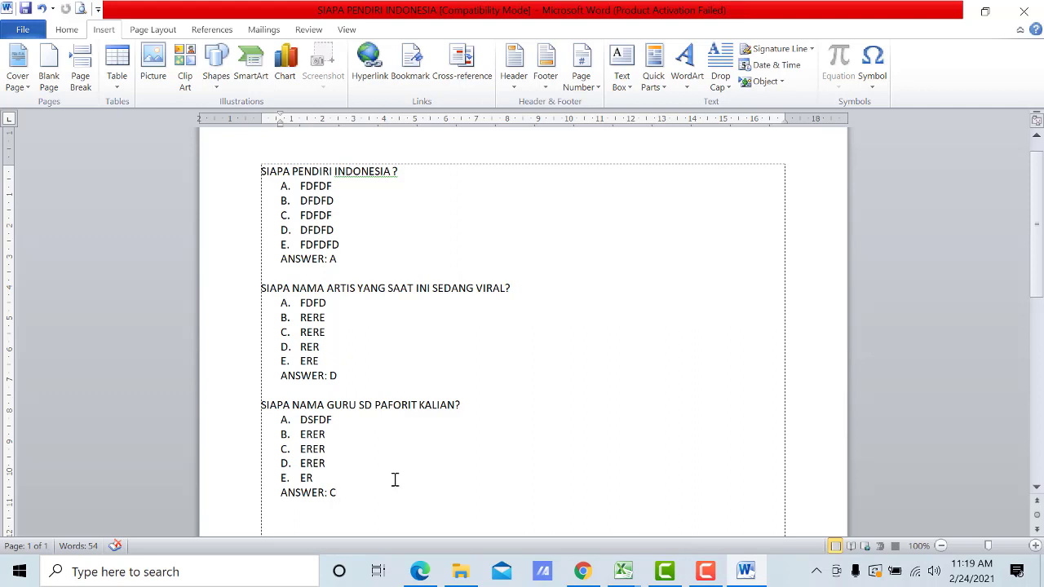
pyautogui.click(706, 571)
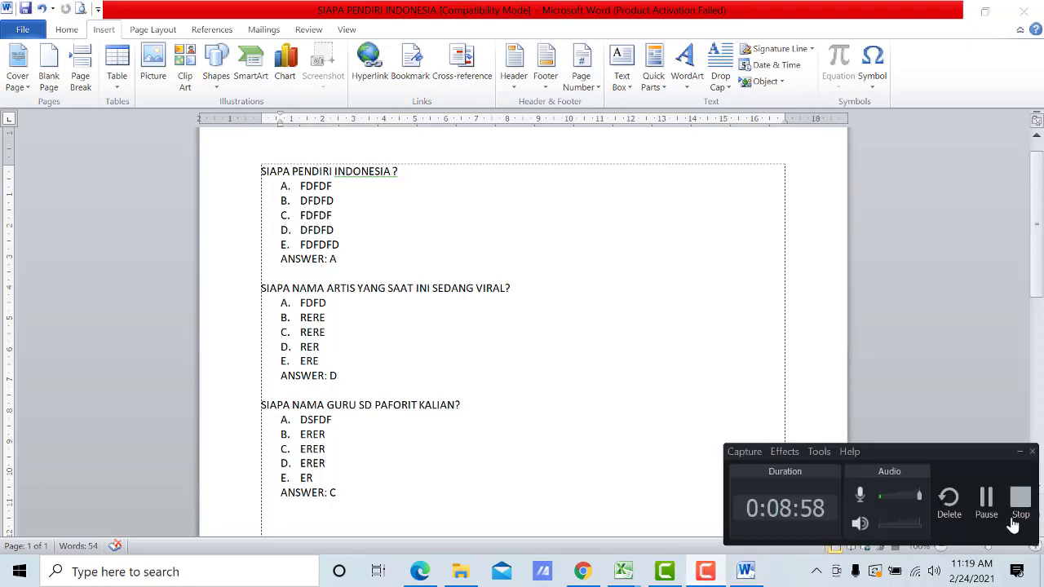